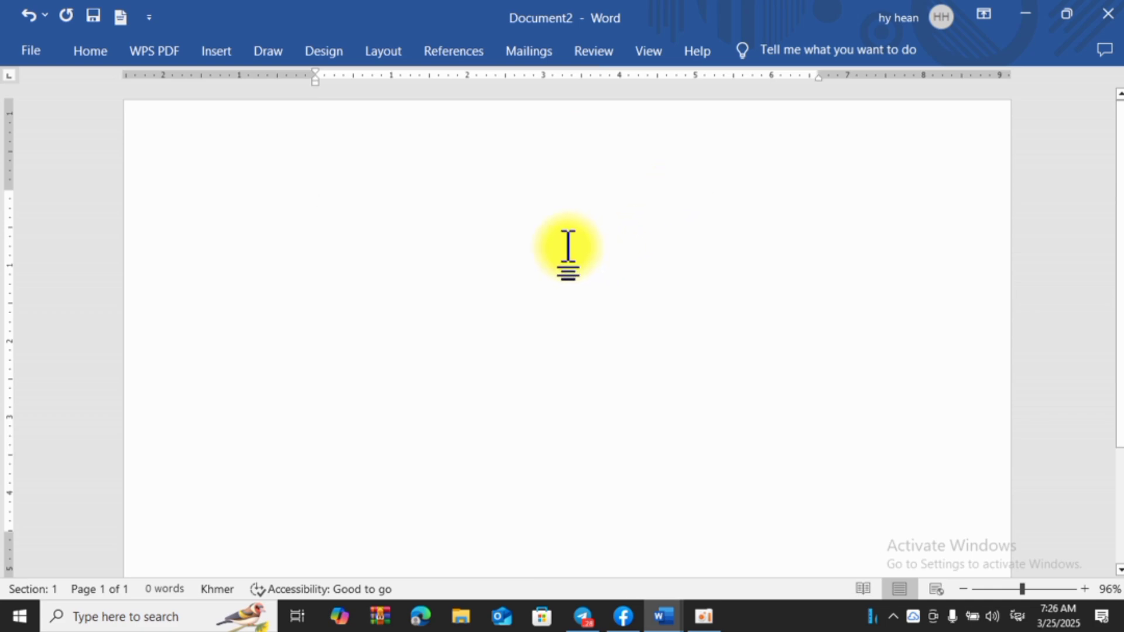
# - Insert WordArt in the white, light-blue-outlined style from the gallery's first row and widen its box to about 5.87 inches
pyautogui.click(225, 50)
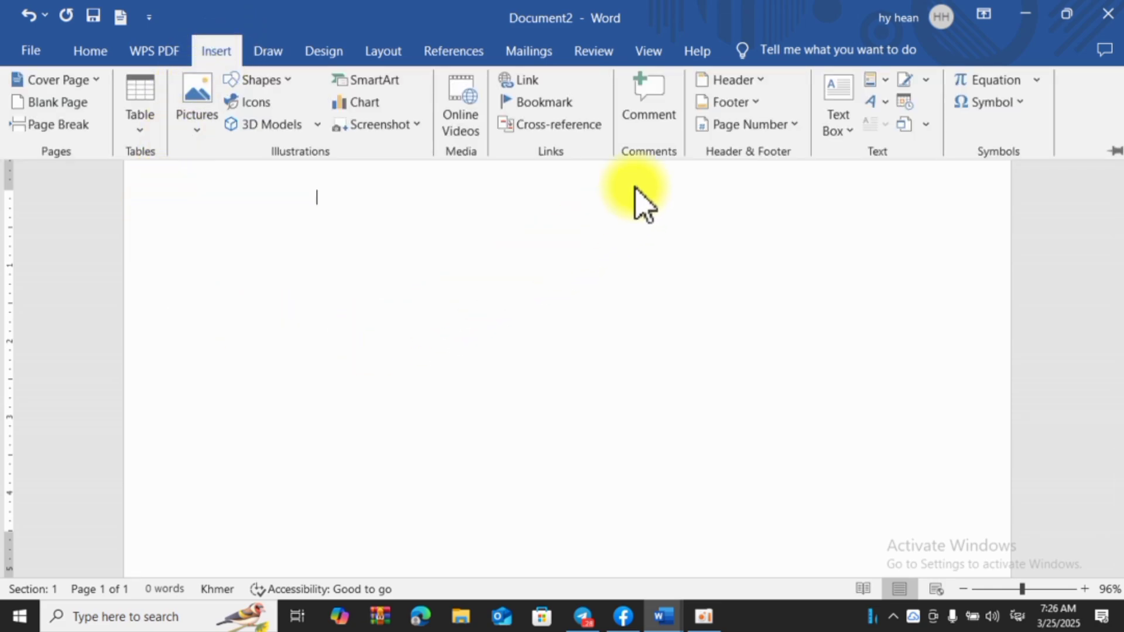
pyautogui.click(881, 101)
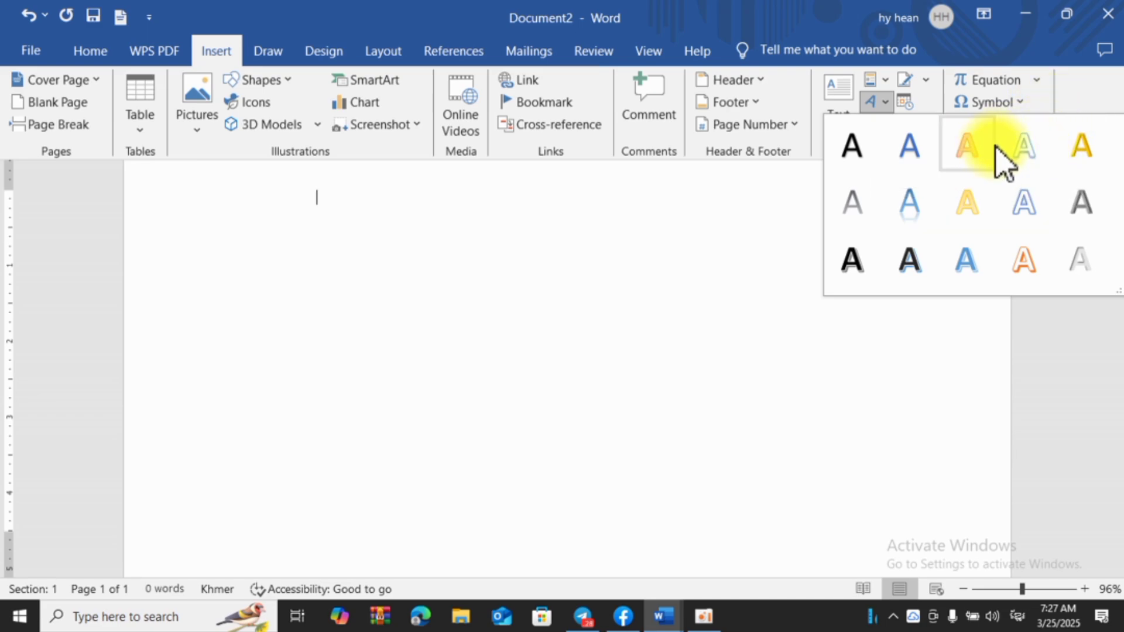
pyautogui.click(1024, 162)
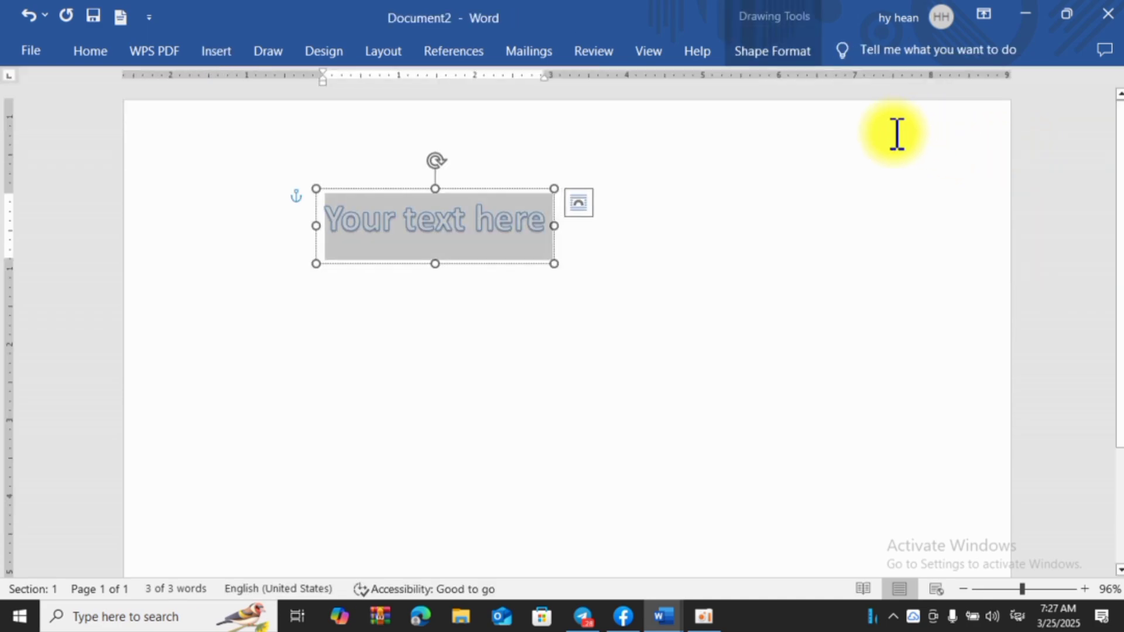
pyautogui.moveTo(553, 225); pyautogui.dragTo(763, 223)
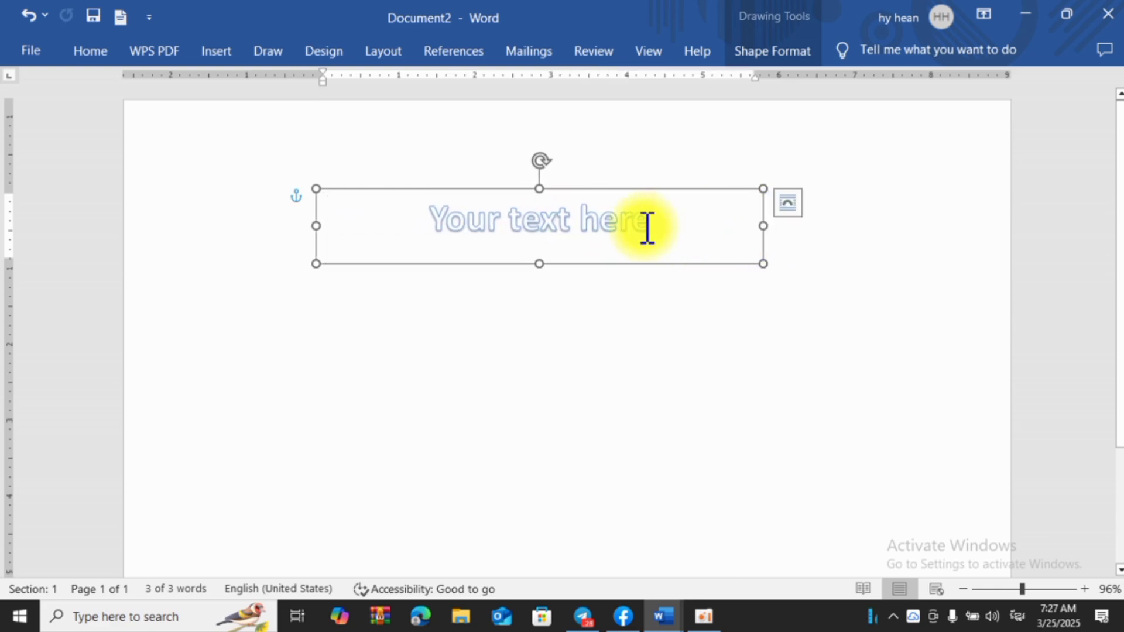
# - Delete the placeholder text "Your text here" from the WordArt box
pyautogui.click(663, 222)
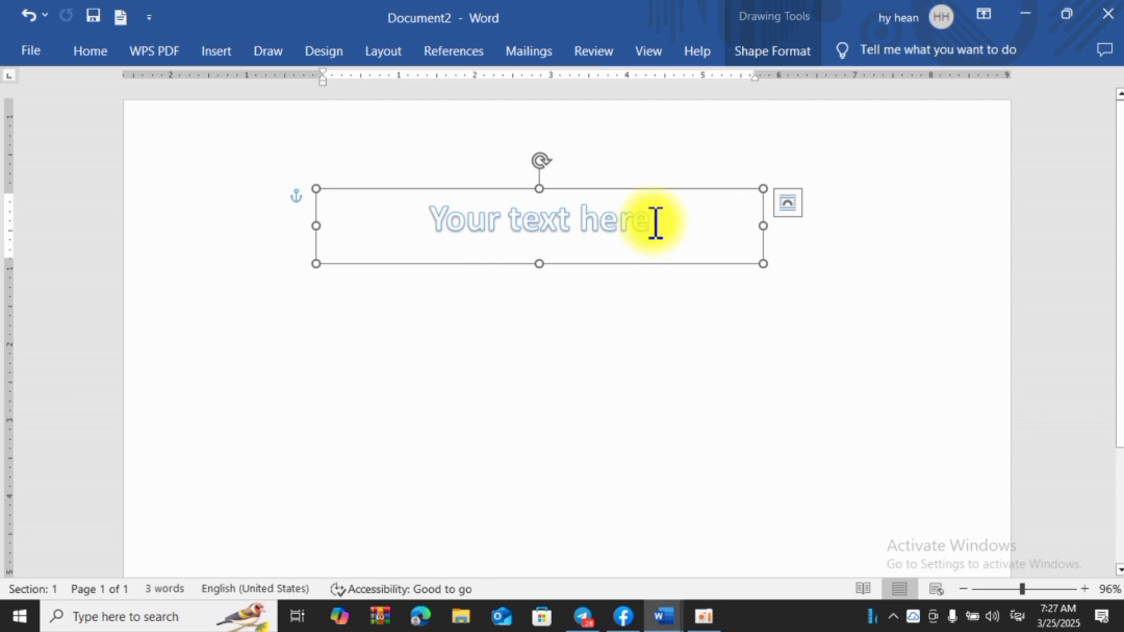
pyautogui.press('BackSpace')
pyautogui.press('BackSpace')
pyautogui.press('BackSpace')
pyautogui.press('BackSpace')
pyautogui.press('BackSpace')
pyautogui.press('BackSpace')
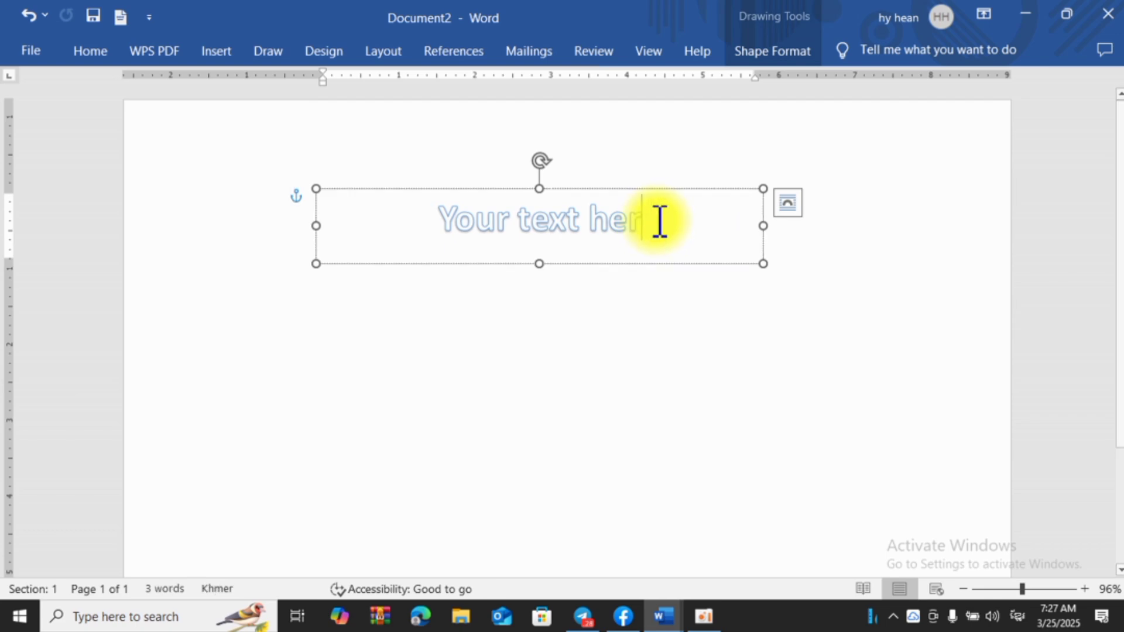
pyautogui.press('BackSpace')
pyautogui.press('BackSpace')
pyautogui.press('BackSpace')
pyautogui.press('BackSpace')
pyautogui.press('BackSpace')
pyautogui.press('BackSpace')
pyautogui.press('BackSpace')
pyautogui.press('BackSpace')
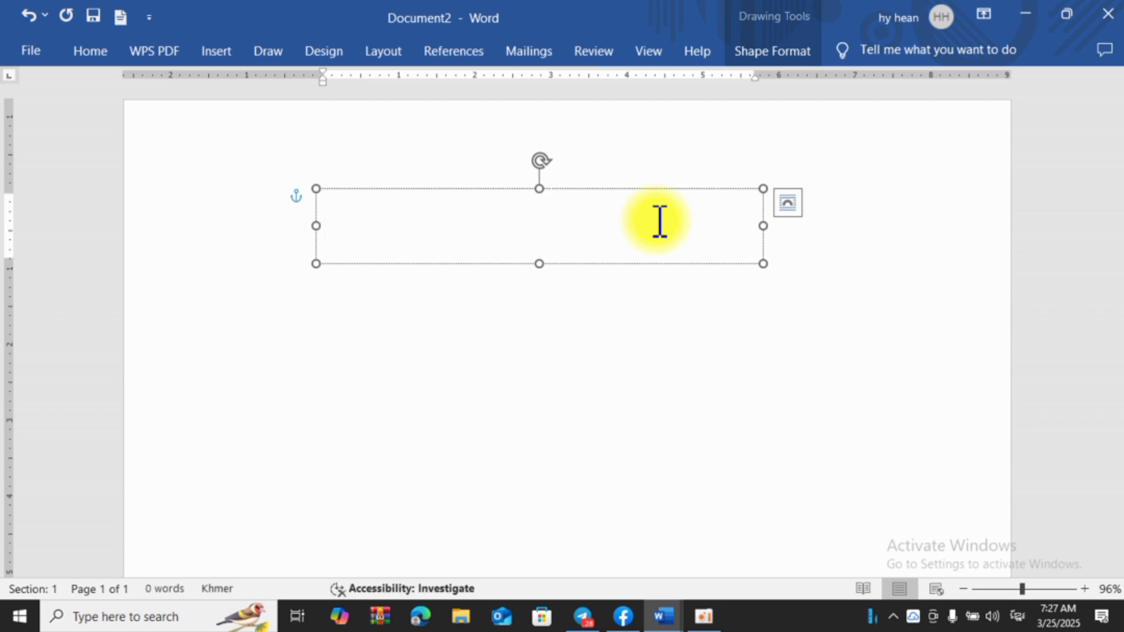
pyautogui.write('ក្')
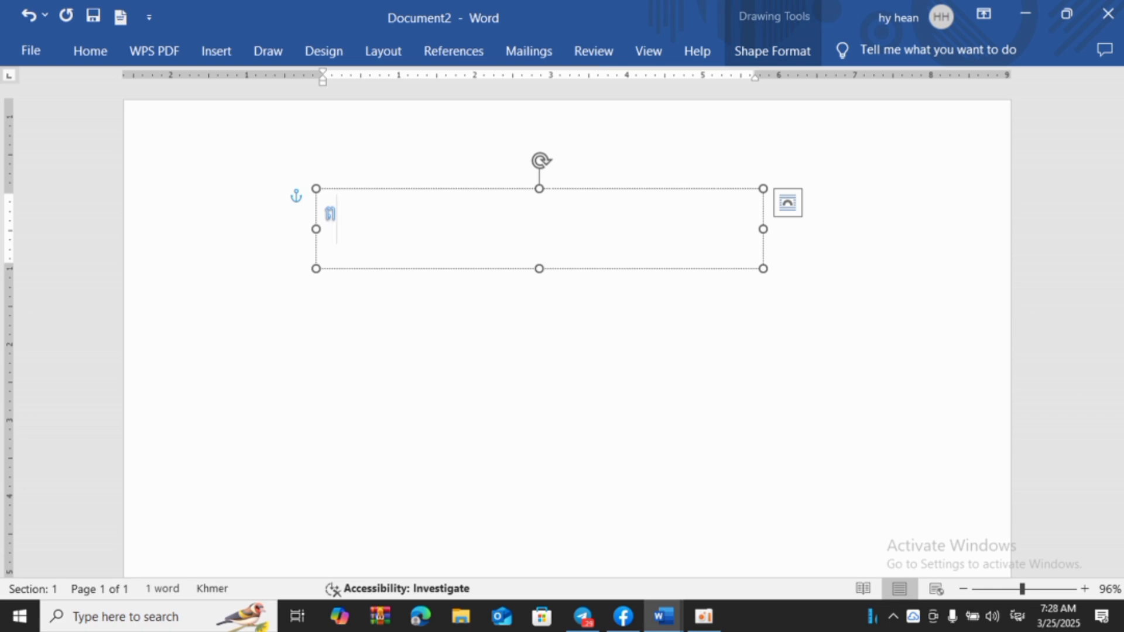
pyautogui.press('BackSpace')
pyautogui.press('BackSpace')
# - Set the font for the empty WordArt box to Khmer OS Muol Light
pyautogui.click(86, 51)
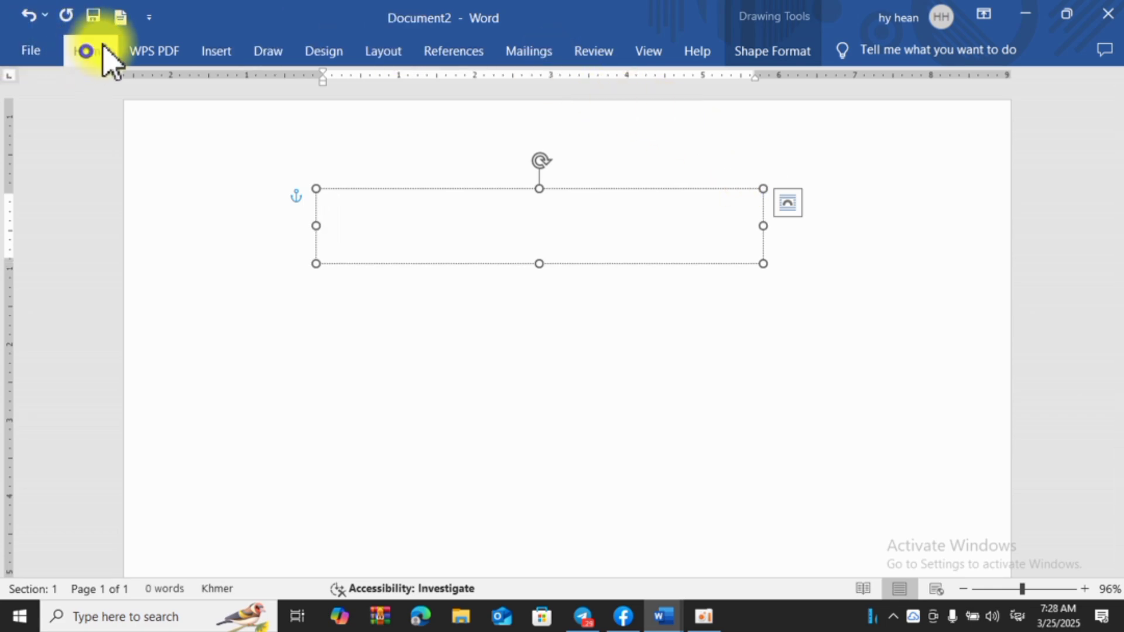
pyautogui.click(177, 89)
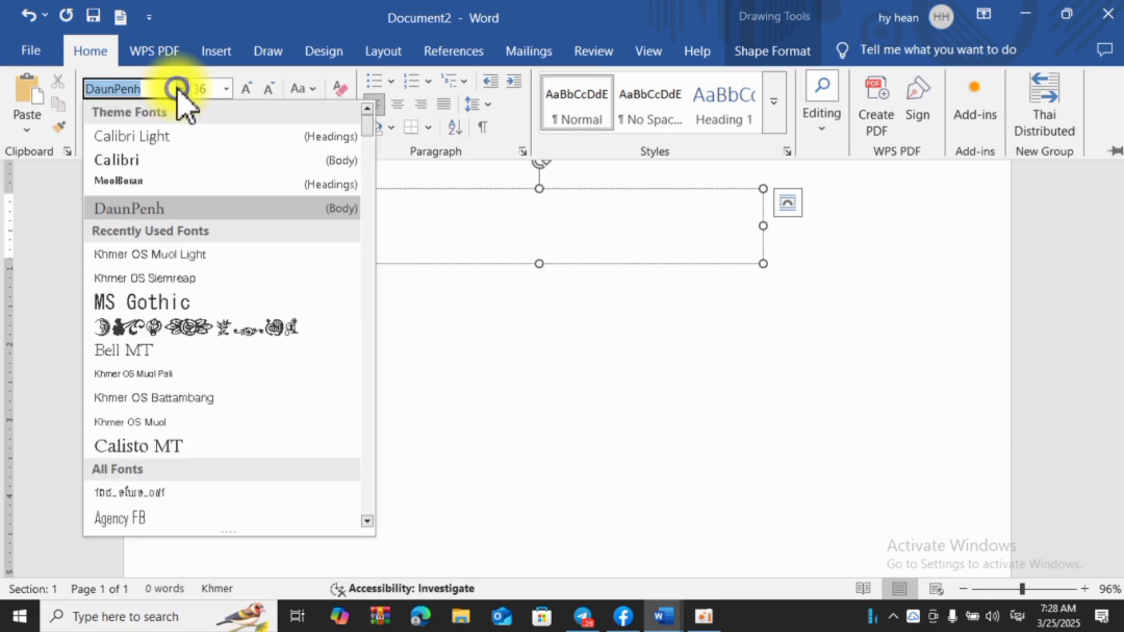
pyautogui.click(184, 255)
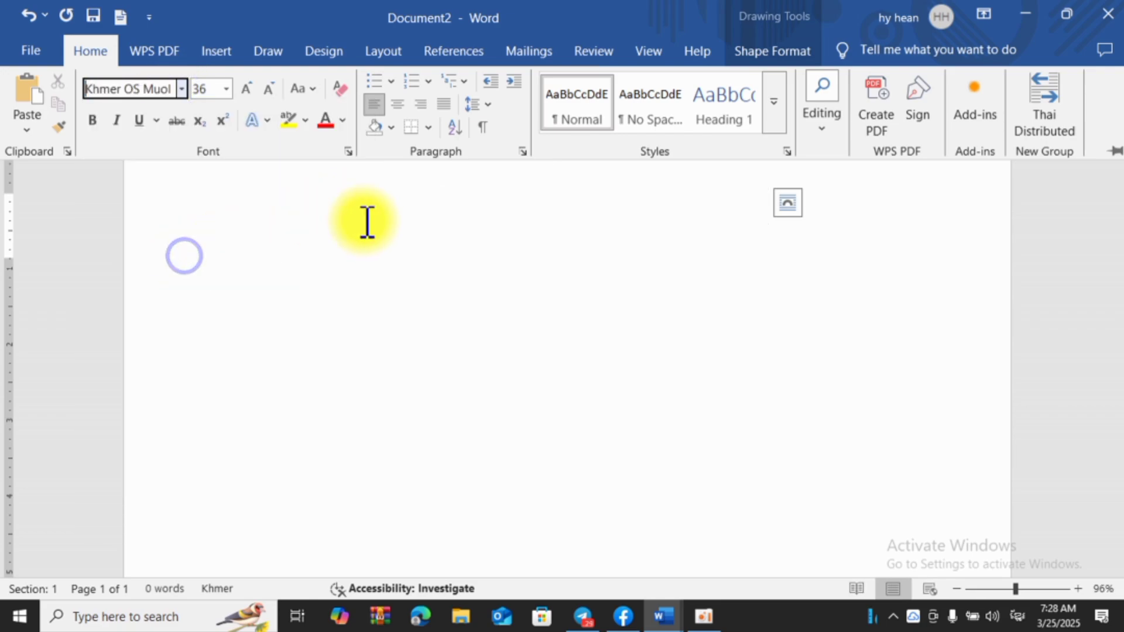
# - Enter the Khmer text "ព្រះរាជាណាចក្រកម្ពុជា" in the WordArt box
pyautogui.click(367, 222)
pyautogui.write('ឱ')
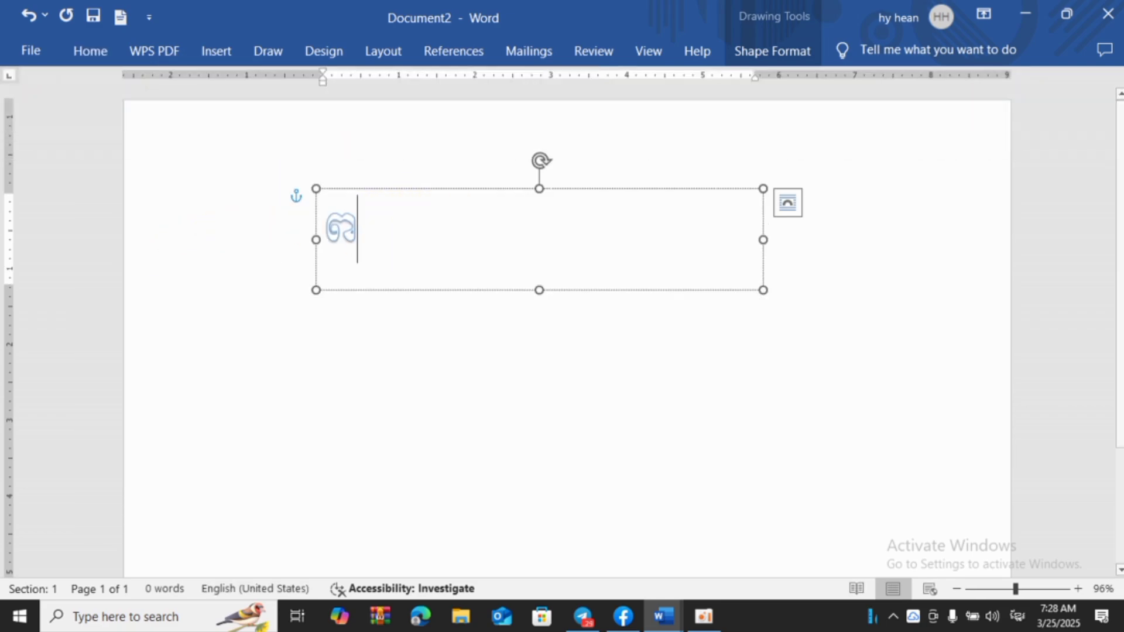
pyautogui.write('្យ')
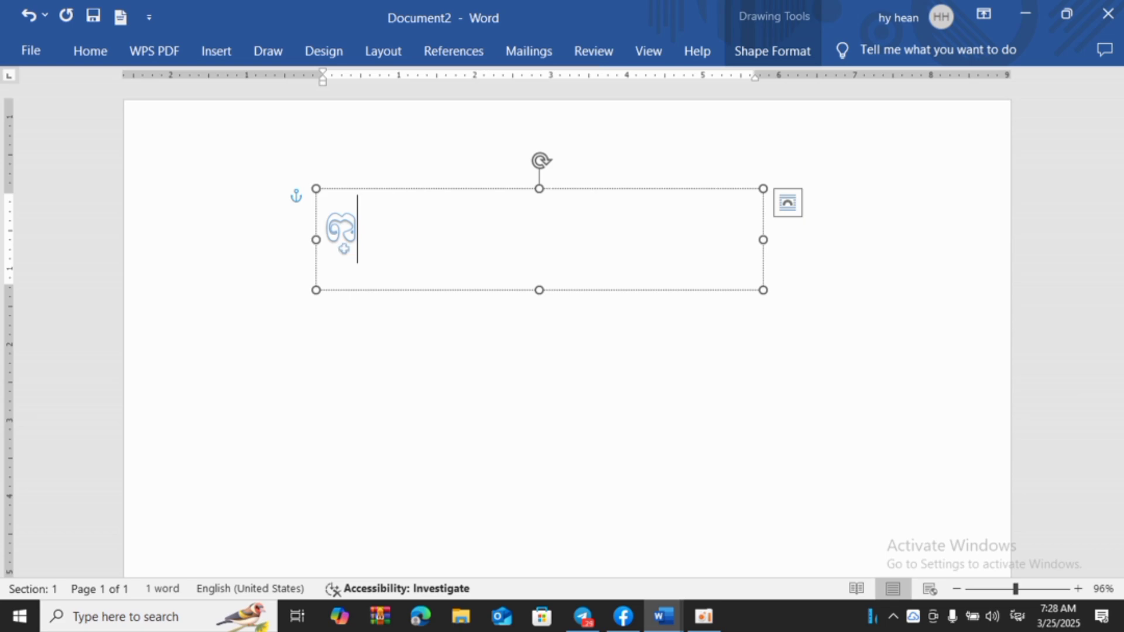
pyautogui.write('រះអ')
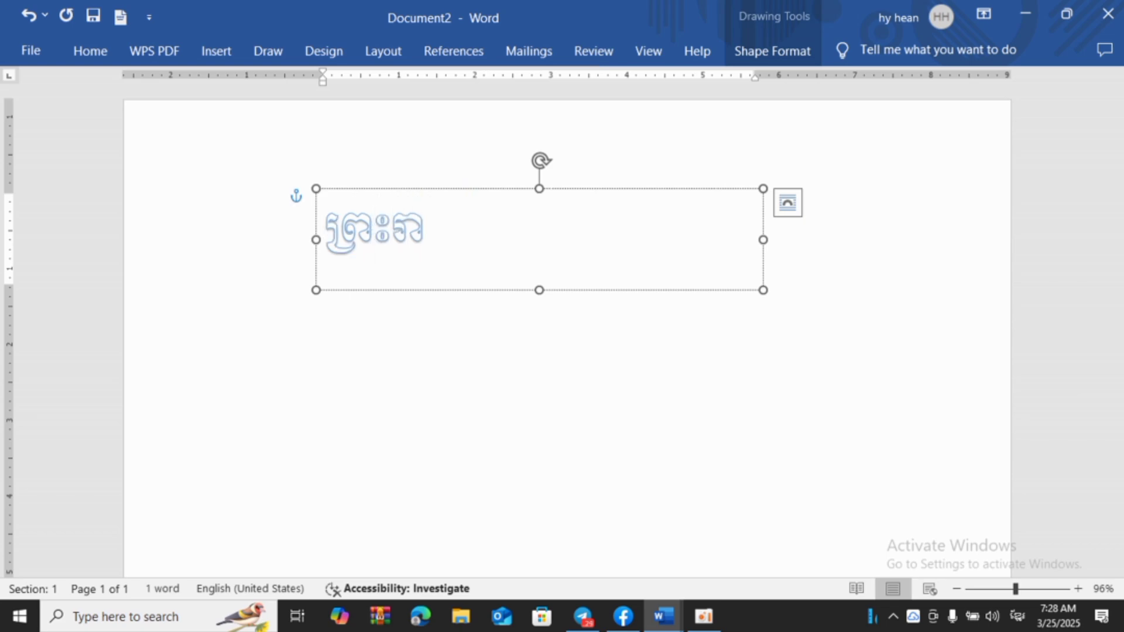
pyautogui.write('ជាណា')
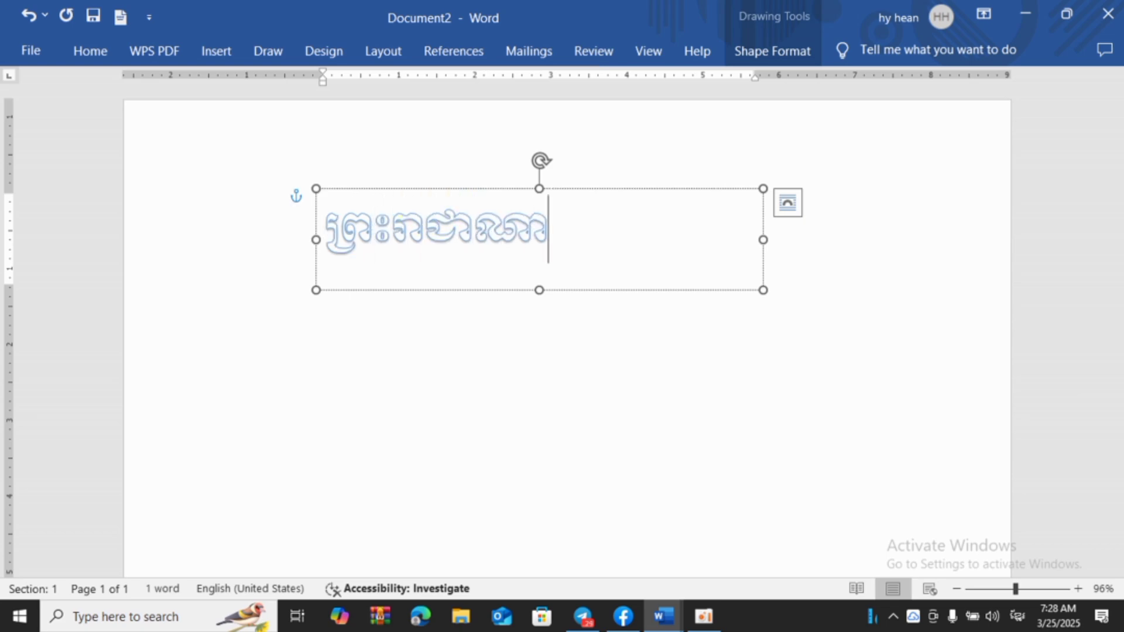
pyautogui.write('ខខខឃ')
pyautogui.press('BackSpace')
pyautogui.press('BackSpace')
pyautogui.press('BackSpace')
pyautogui.press('BackSpace')
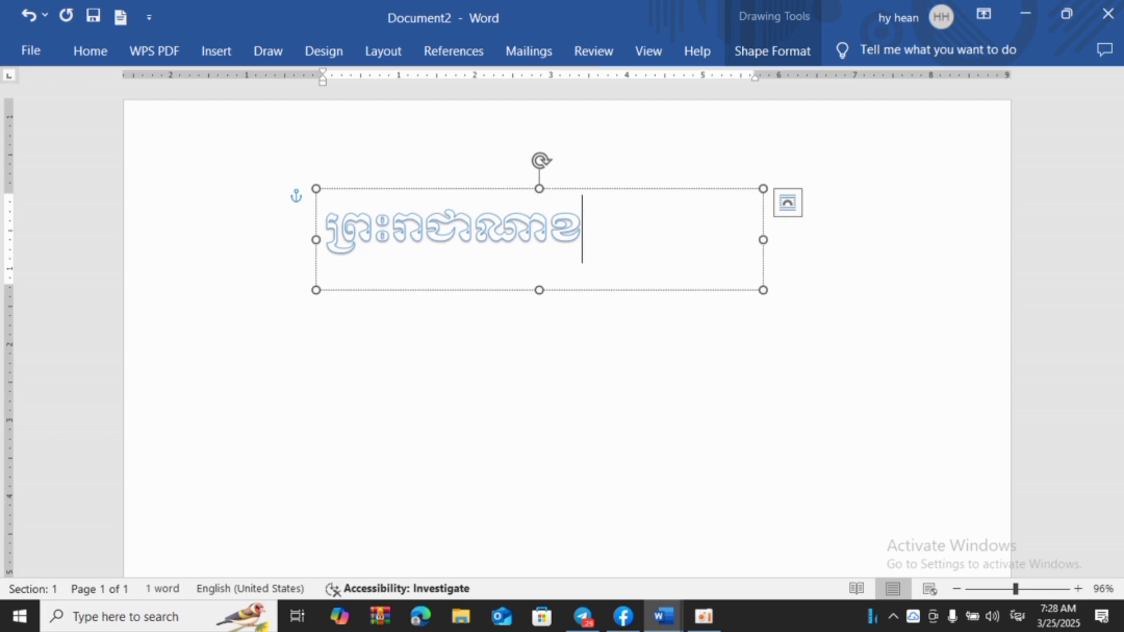
pyautogui.write('ចក្រ')
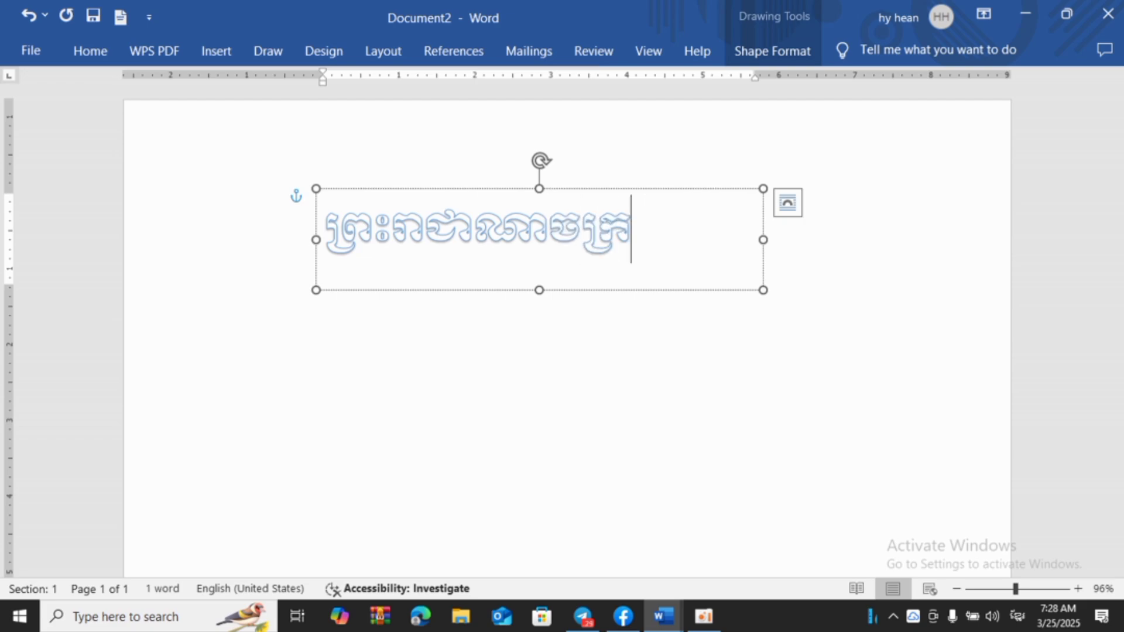
pyautogui.write('កម្ព')
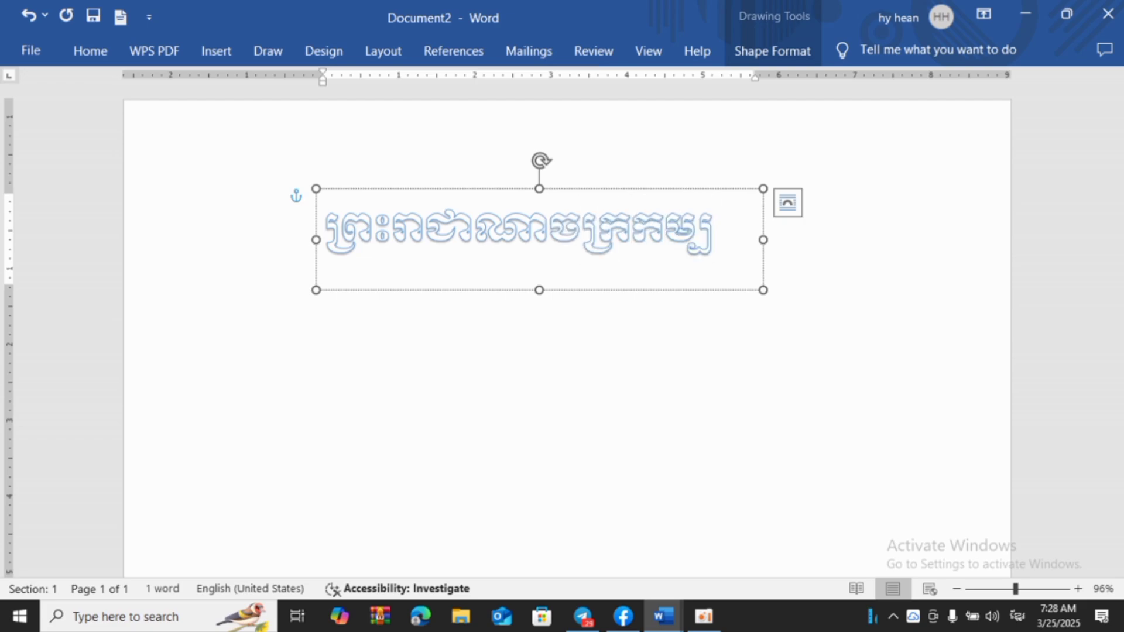
pyautogui.press('BackSpace')
pyautogui.write('ពុ')
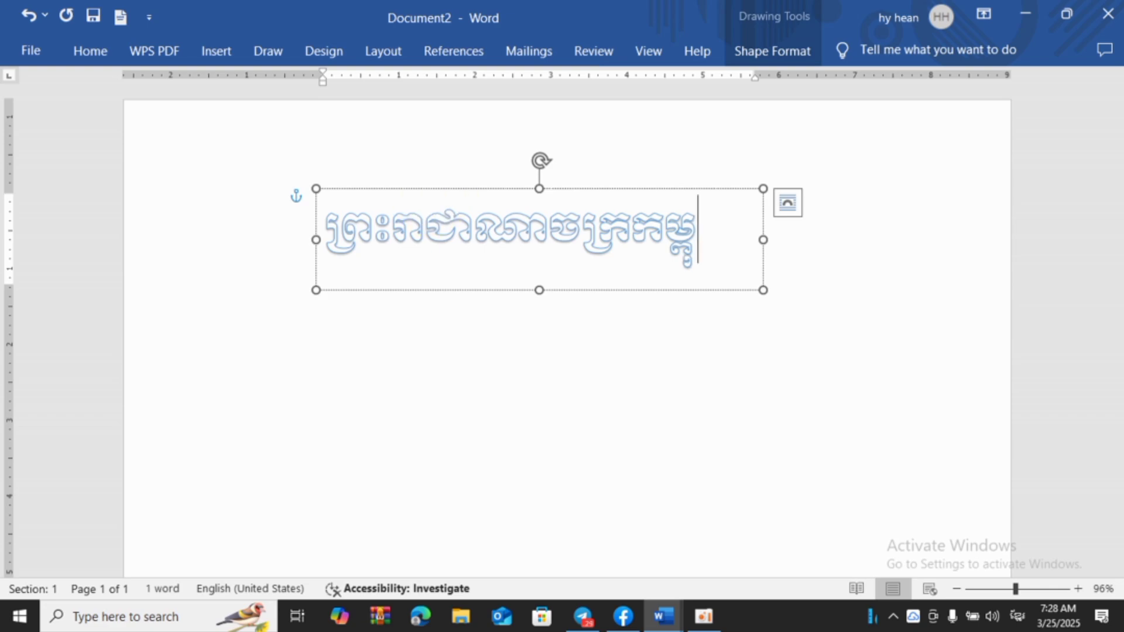
pyautogui.write('ជា')
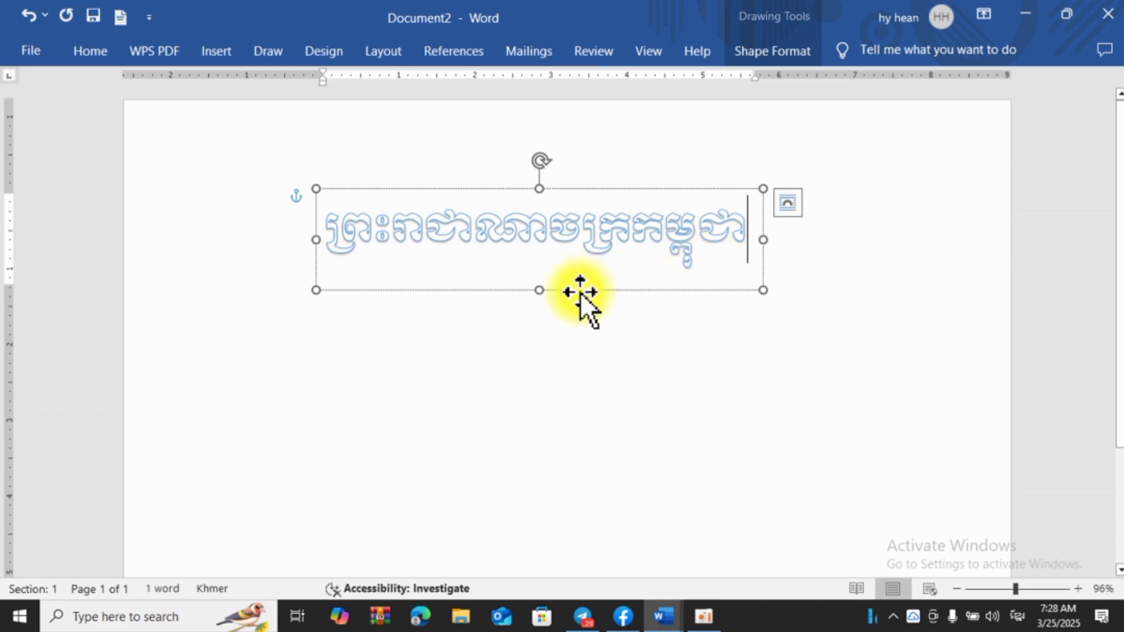
# - Reduce the WordArt box's height to about 1.17 inches and fill its shape with Orange, Accent 2, Darker 25%
pyautogui.moveTo(543, 288); pyautogui.dragTo(539, 279)
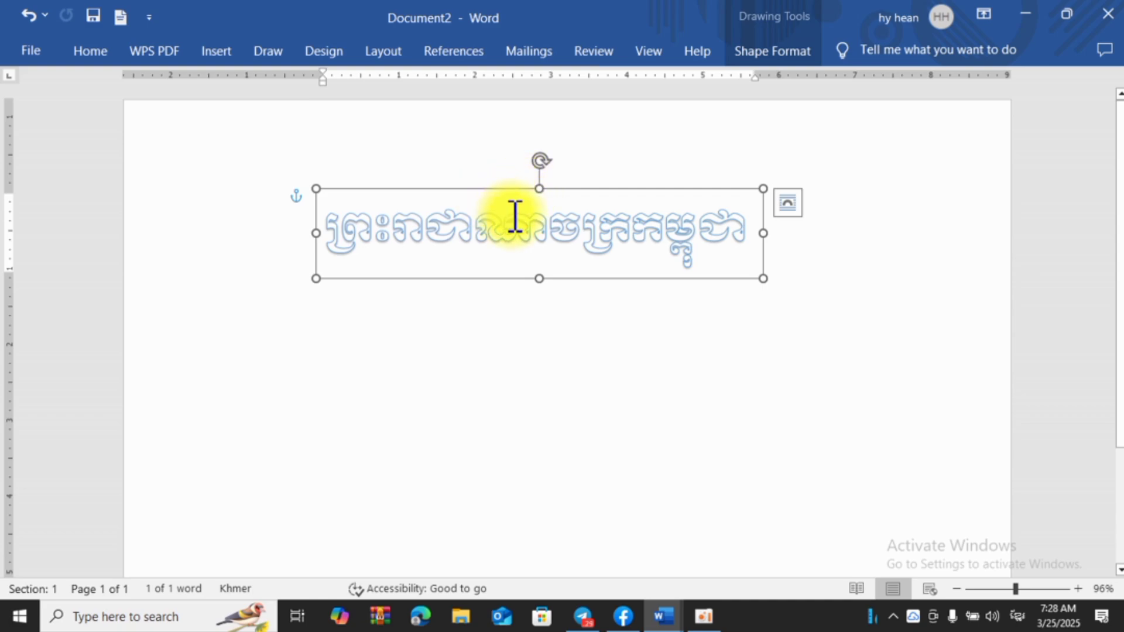
pyautogui.moveTo(331, 234); pyautogui.dragTo(728, 263)
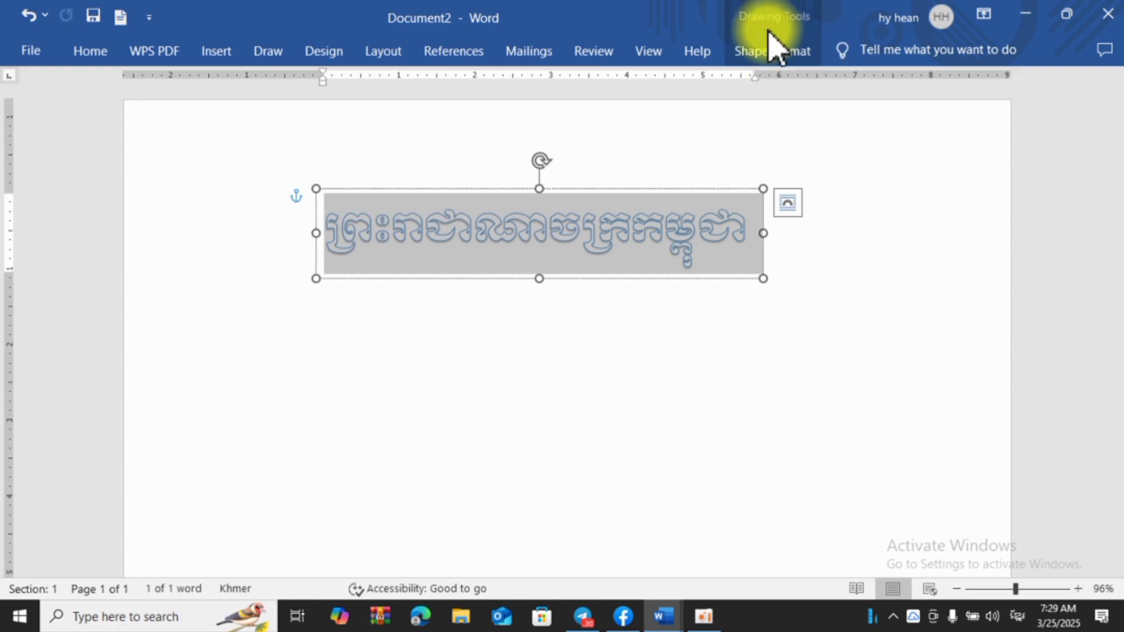
pyautogui.click(772, 46)
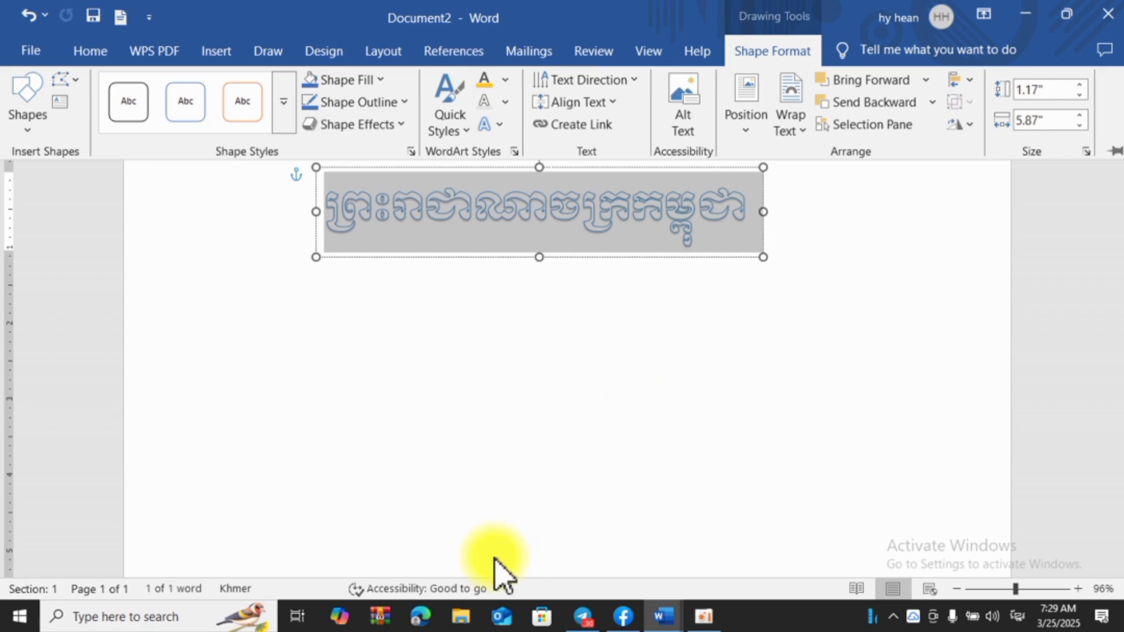
pyautogui.click(375, 82)
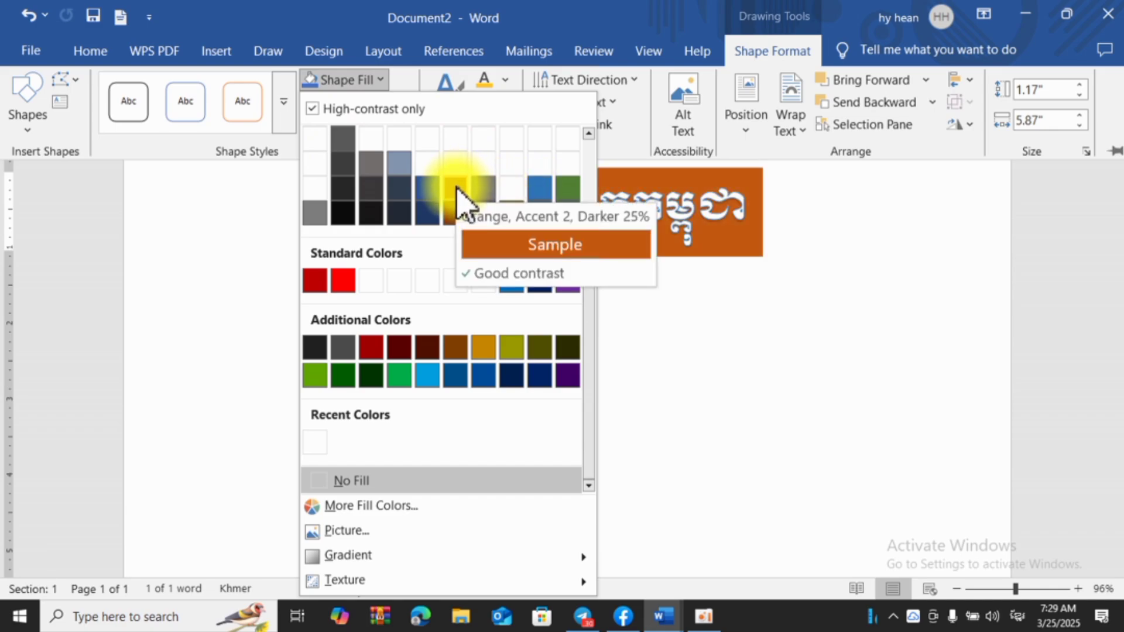
pyautogui.click(456, 189)
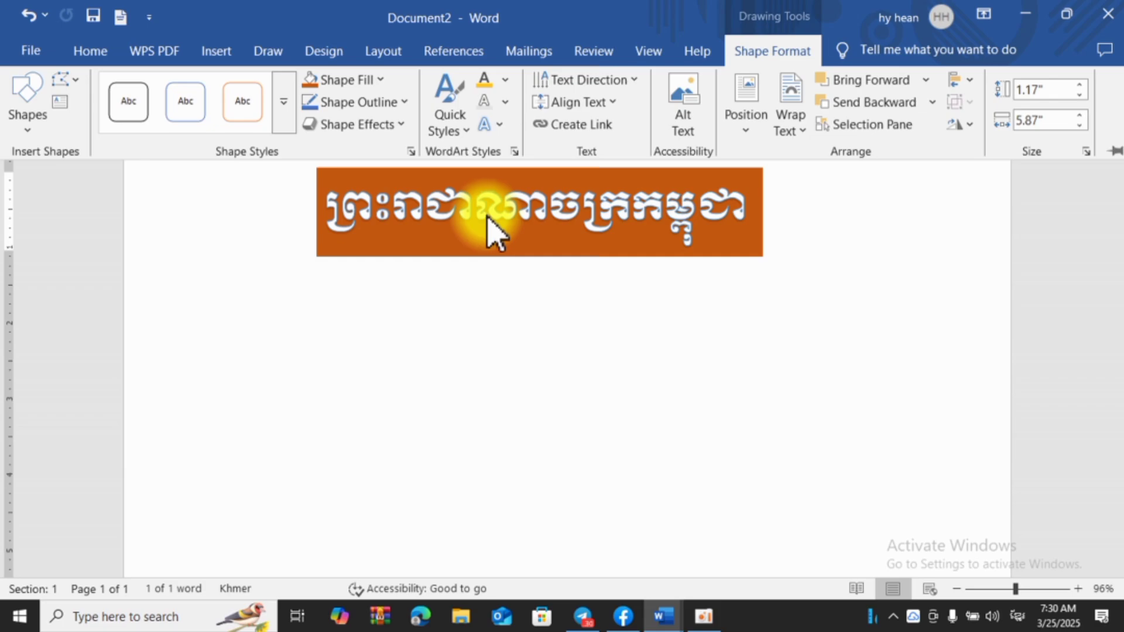
# - Give the orange WordArt box a yellow shape outline from the standard colors
pyautogui.hotkey('ctrl', 'z')
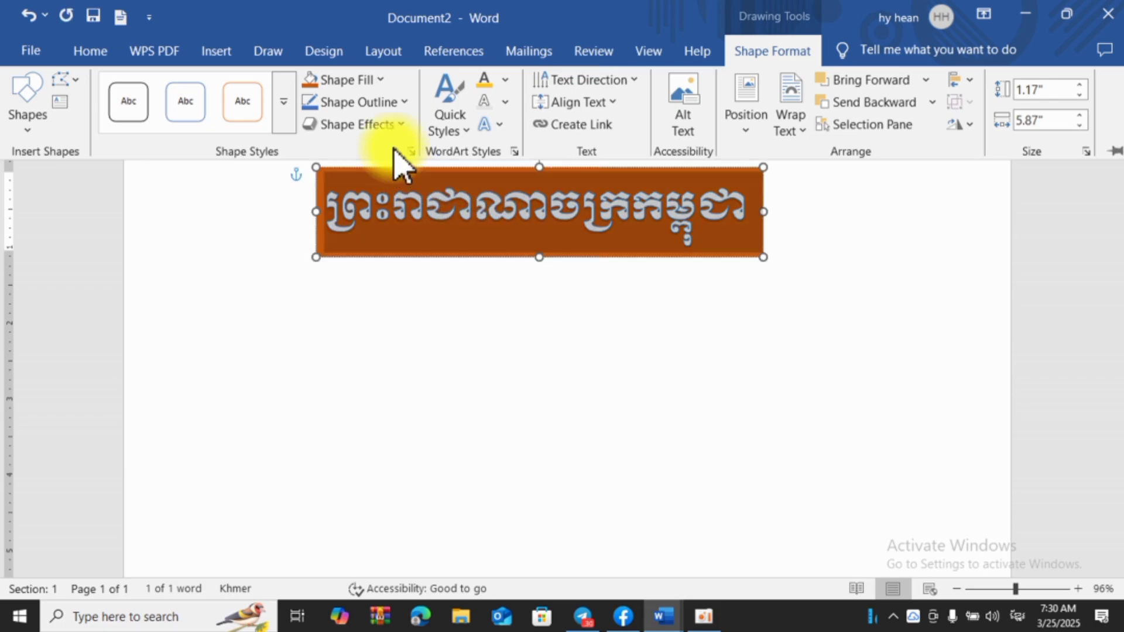
pyautogui.click(396, 100)
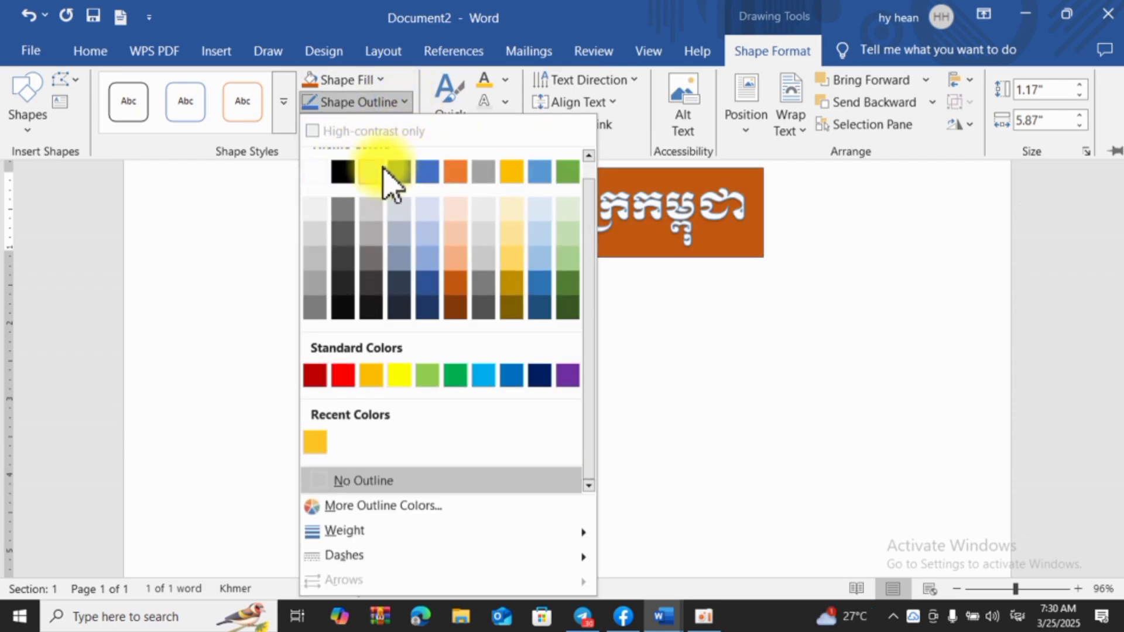
pyautogui.click(398, 373)
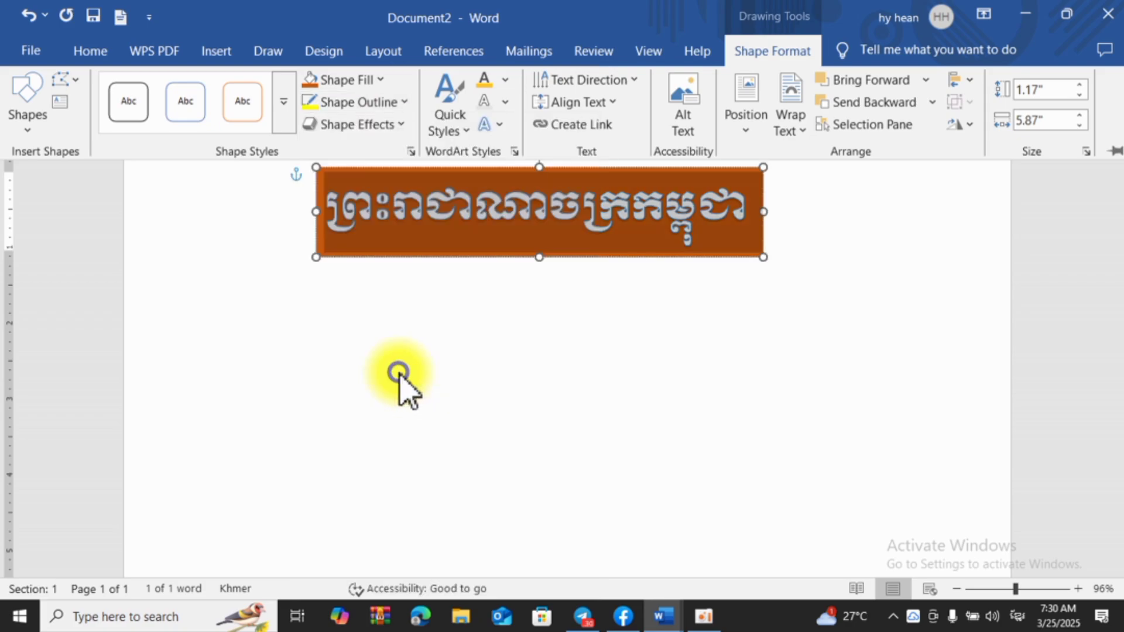
pyautogui.click(486, 303)
pyautogui.click(521, 230)
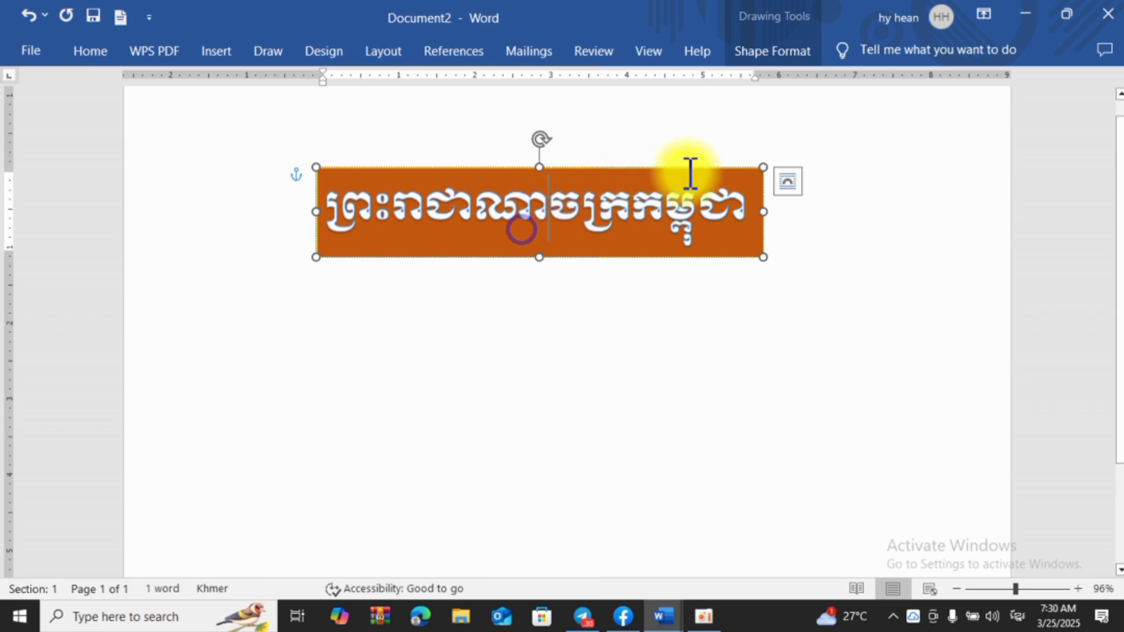
pyautogui.click(663, 296)
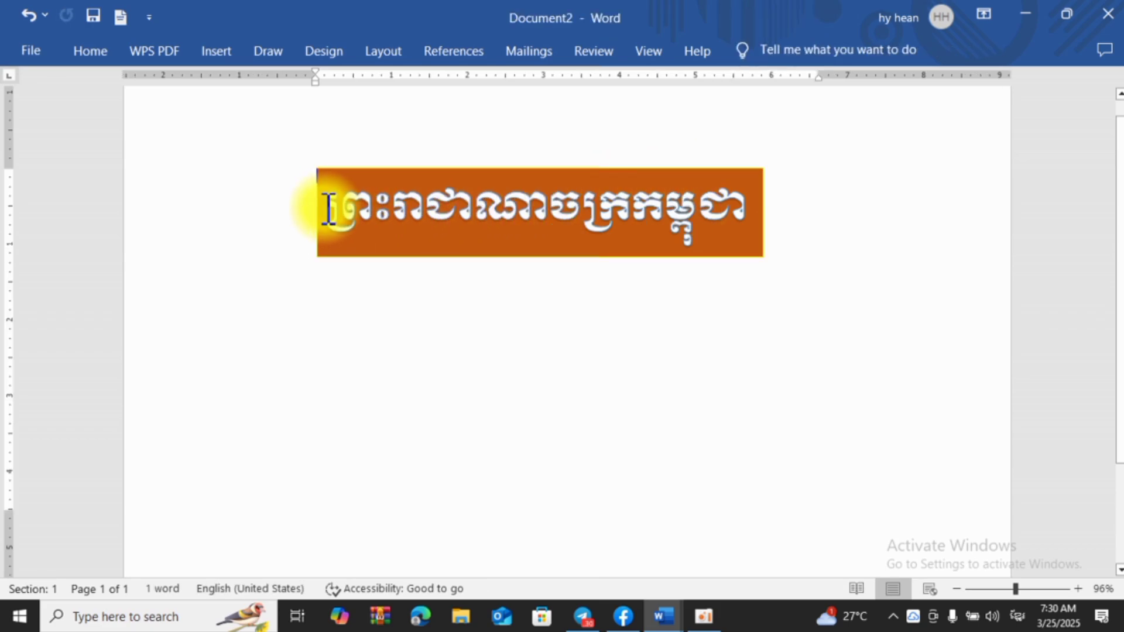
# - Apply the second beveled 3-D preset in the first row of shape effect presets to the WordArt box
pyautogui.moveTo(329, 209); pyautogui.dragTo(732, 251)
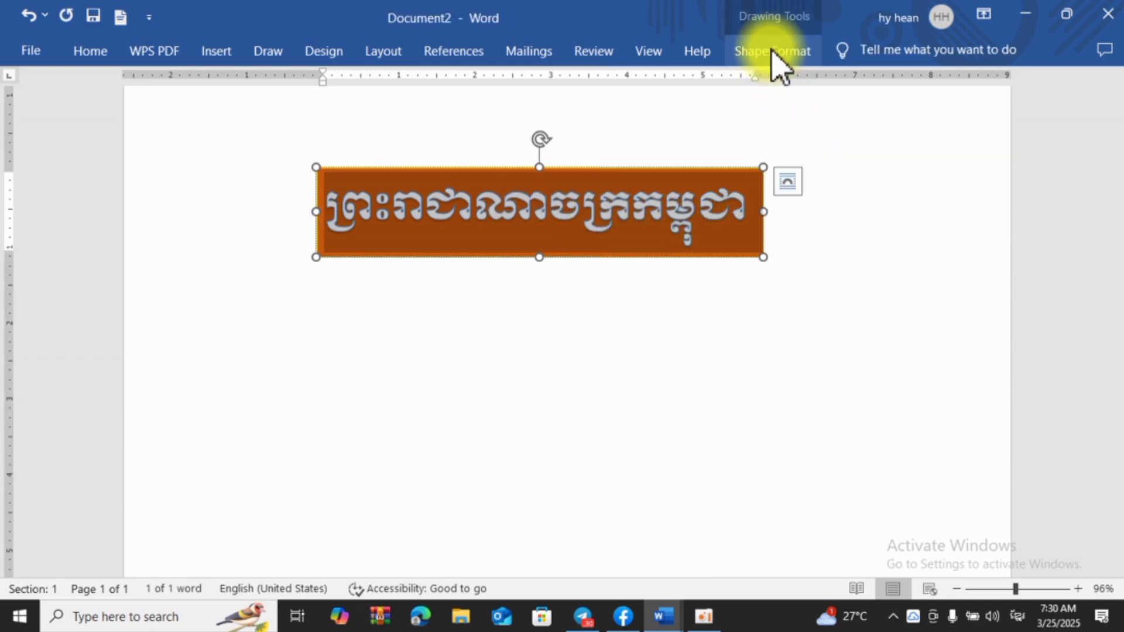
pyautogui.click(771, 51)
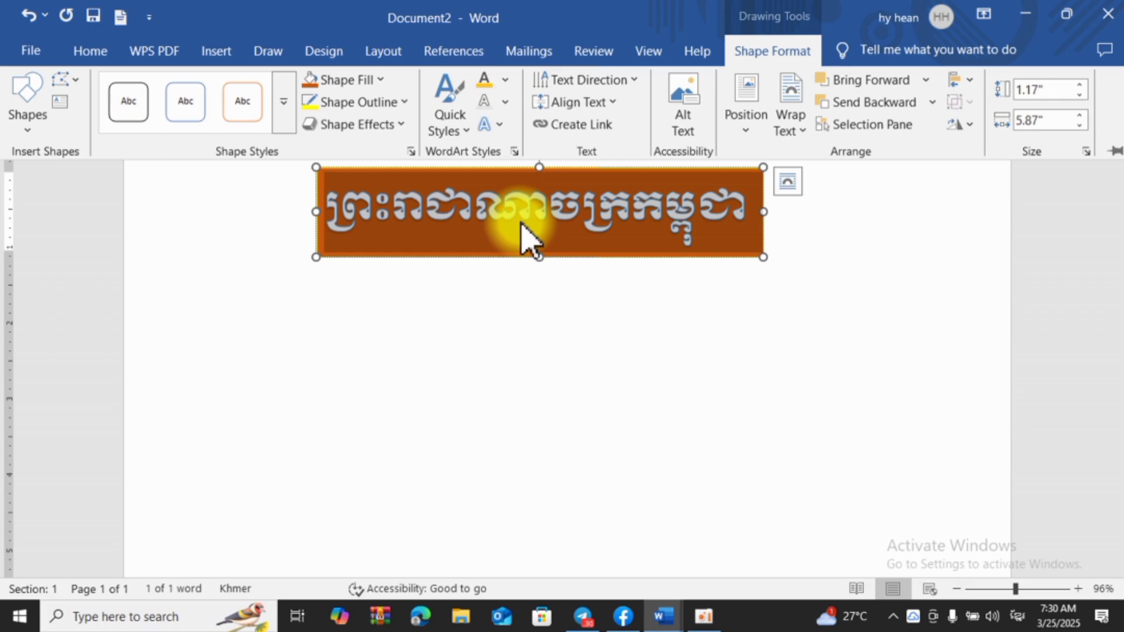
pyautogui.click(380, 122)
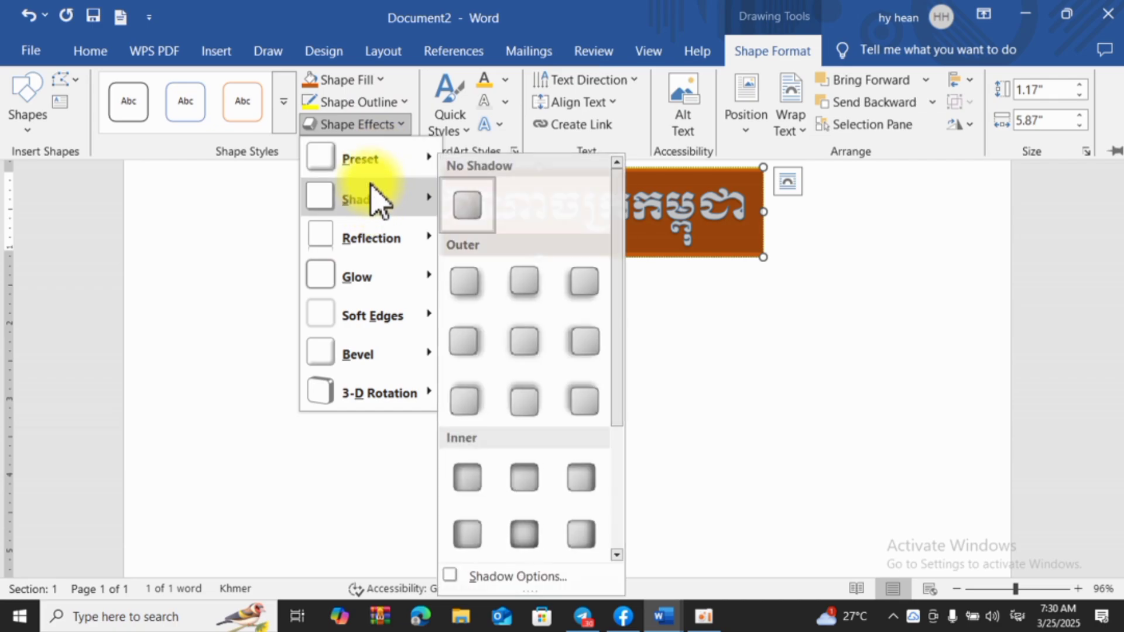
pyautogui.moveTo(371, 183)
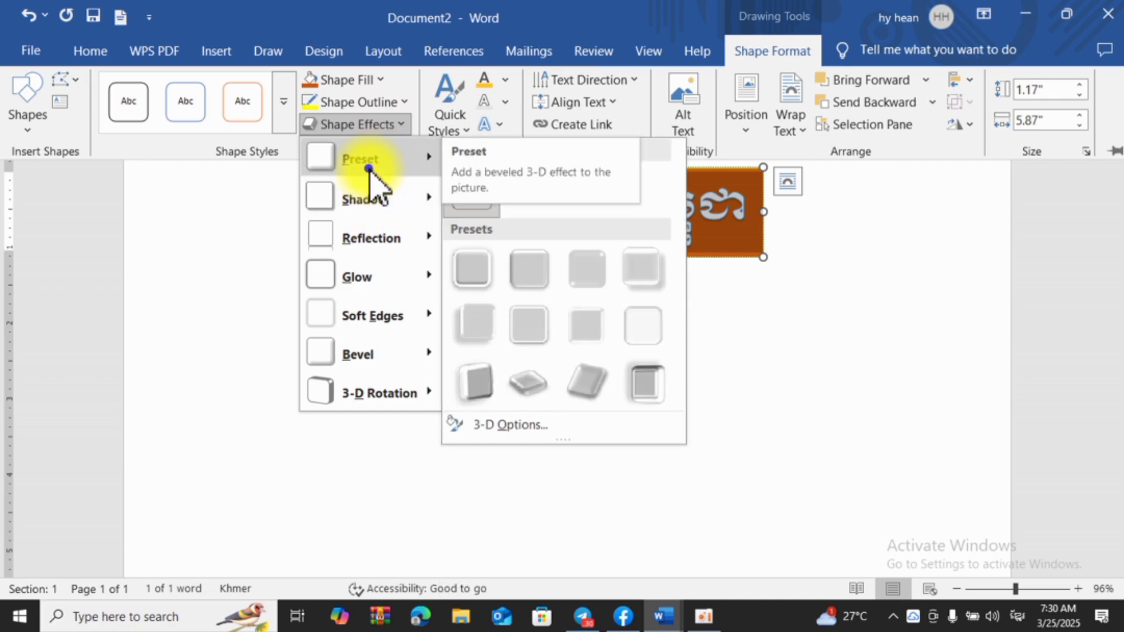
pyautogui.click(527, 269)
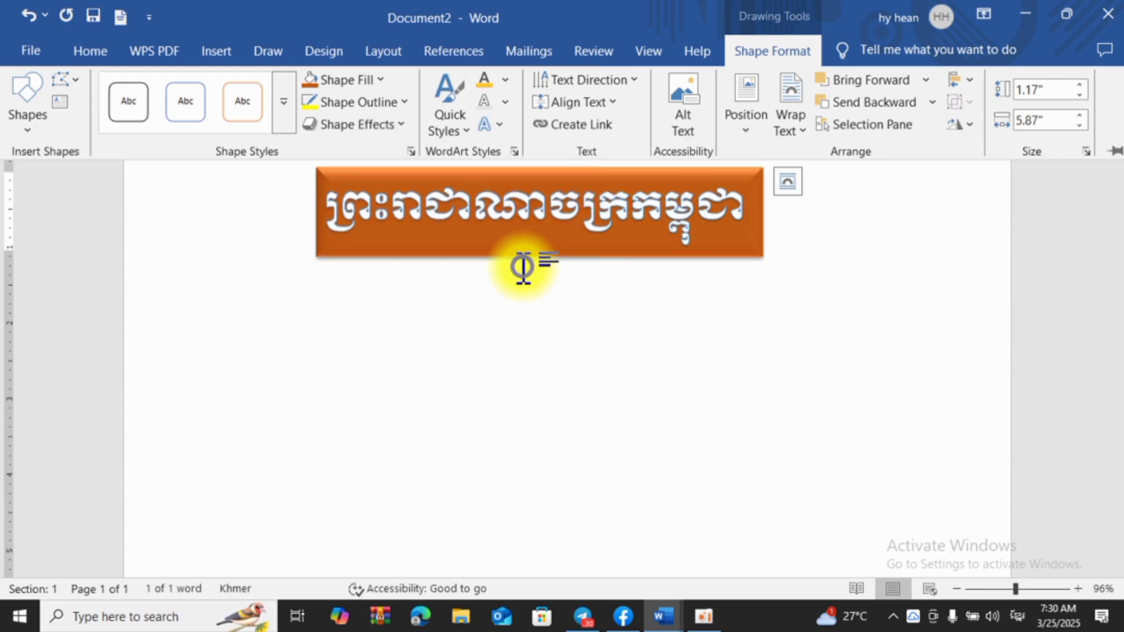
# - Move the orange WordArt box a little up and to the right on the page
pyautogui.click(632, 255)
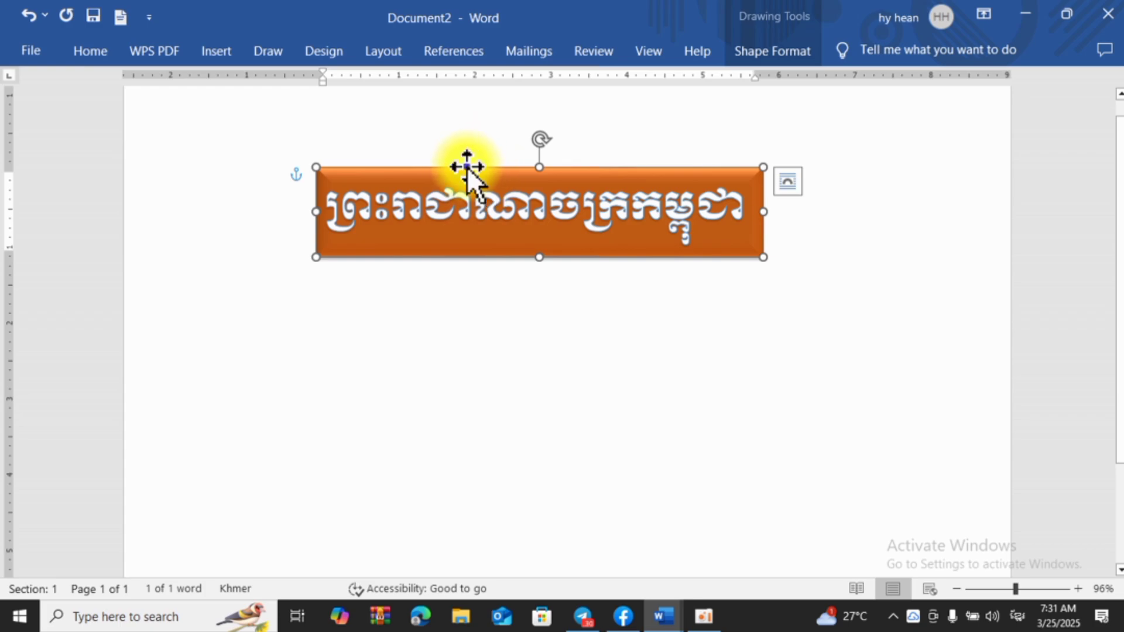
pyautogui.moveTo(469, 164); pyautogui.dragTo(501, 128)
# - Curve the WordArt text with the first Follow Path transform, the upward arch
pyautogui.click(567, 180)
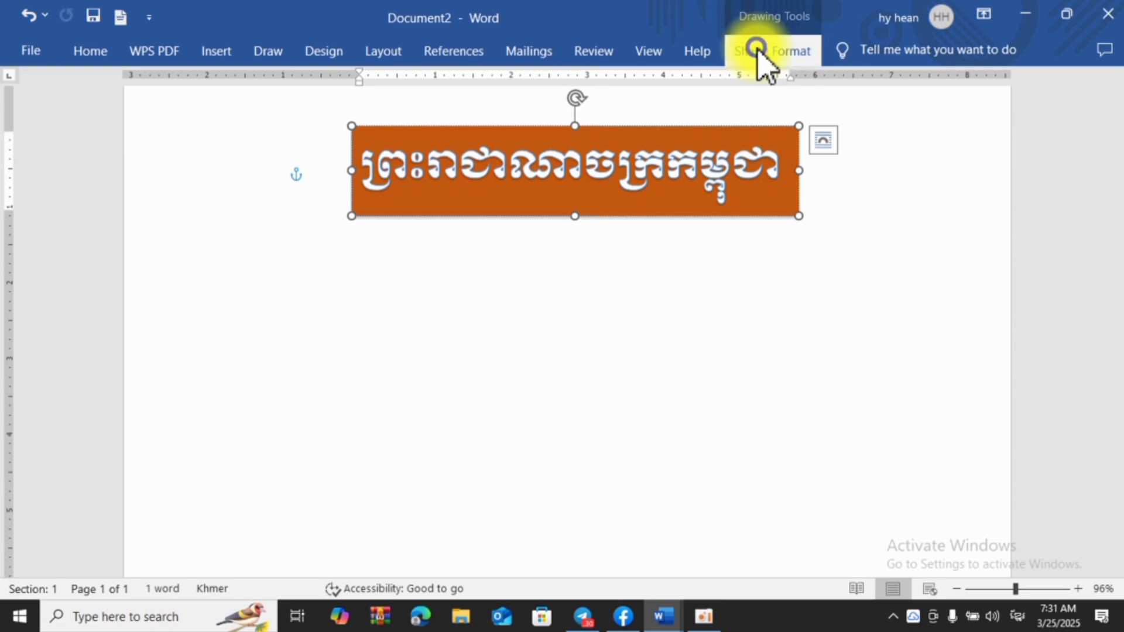
pyautogui.click(758, 51)
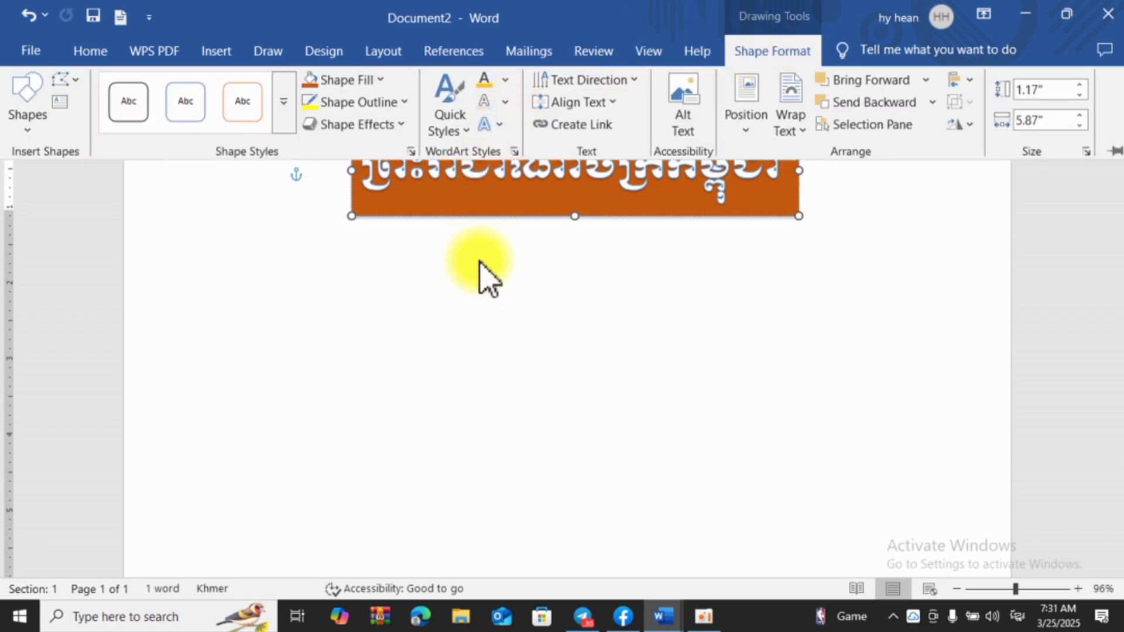
pyautogui.click(496, 126)
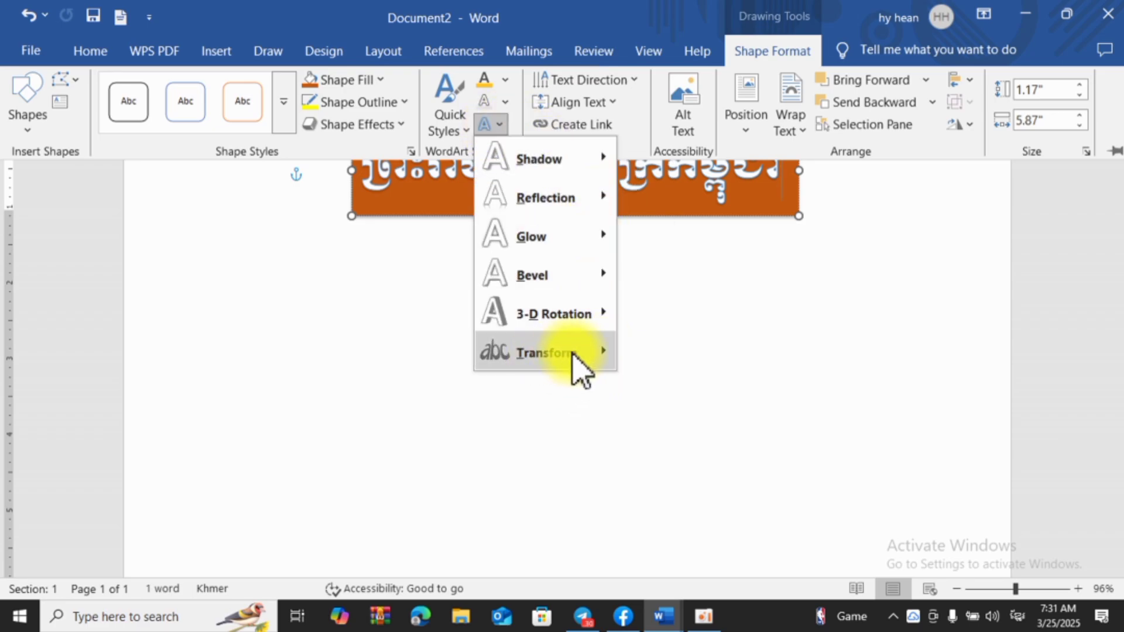
pyautogui.moveTo(548, 357)
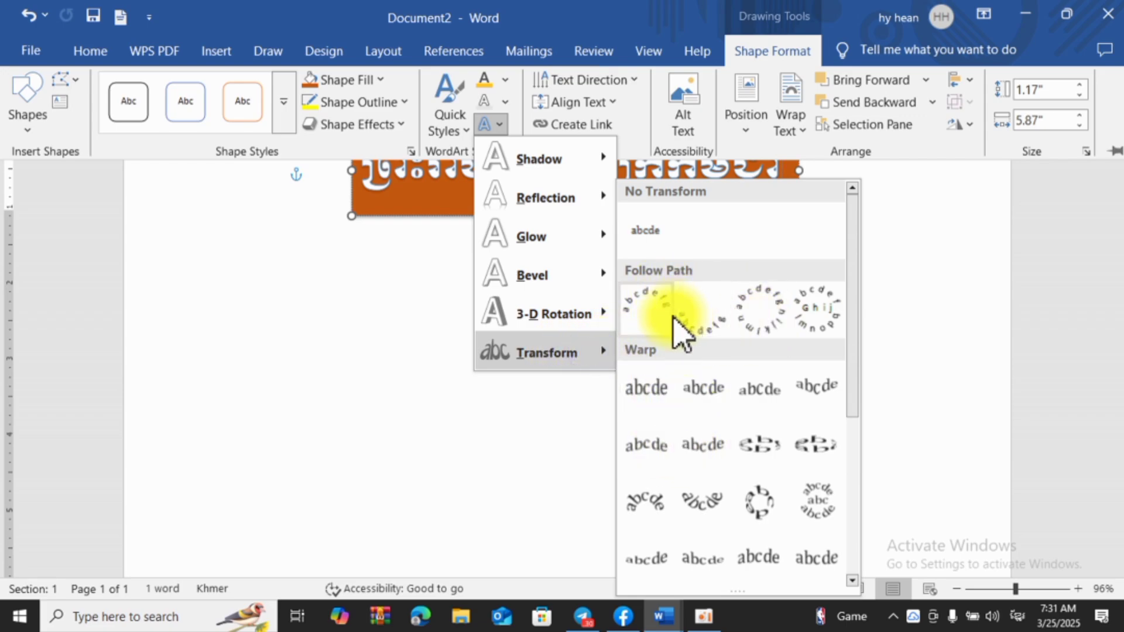
pyautogui.click(632, 308)
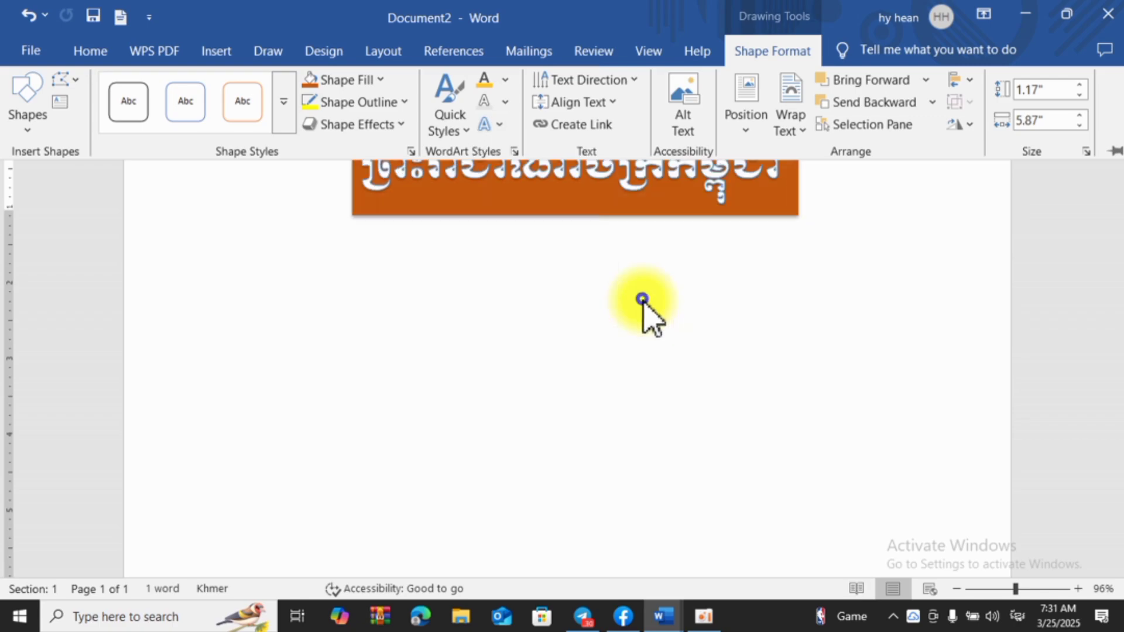
# - Move the orange WordArt box down the page and increase its height to about 1.24 inches
pyautogui.click(584, 213)
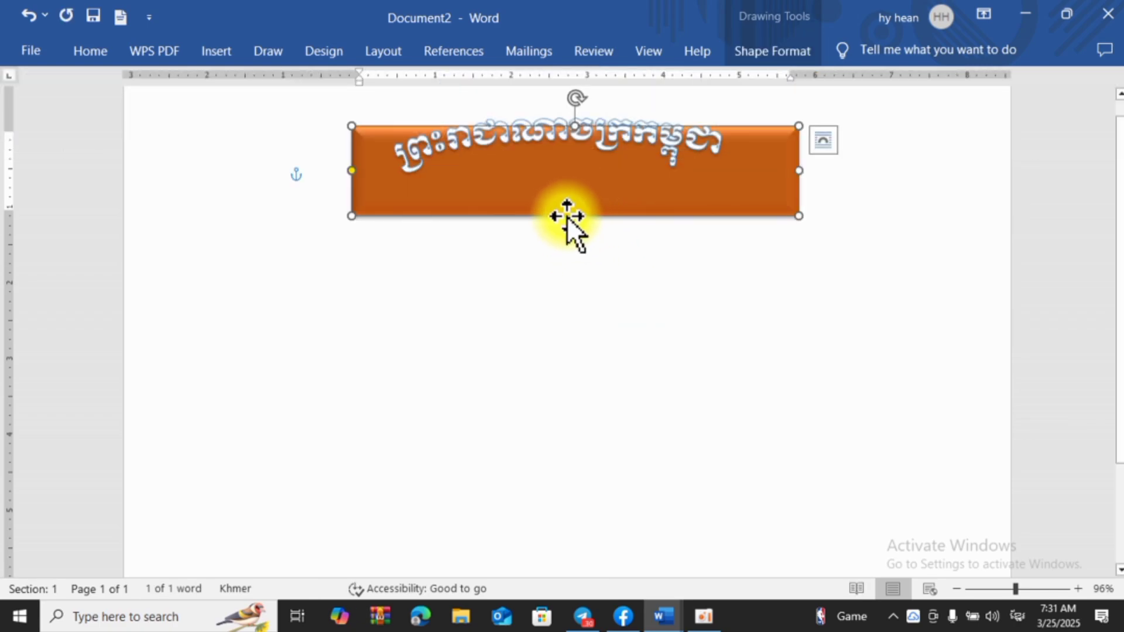
pyautogui.moveTo(562, 217); pyautogui.dragTo(559, 288)
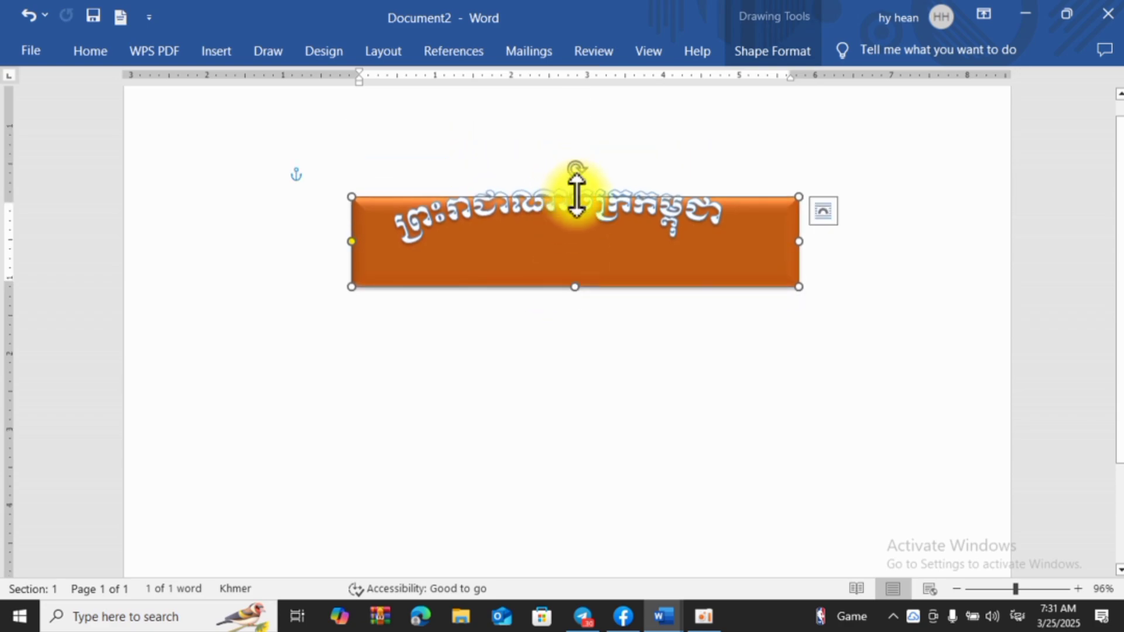
pyautogui.moveTo(576, 188); pyautogui.dragTo(635, 196)
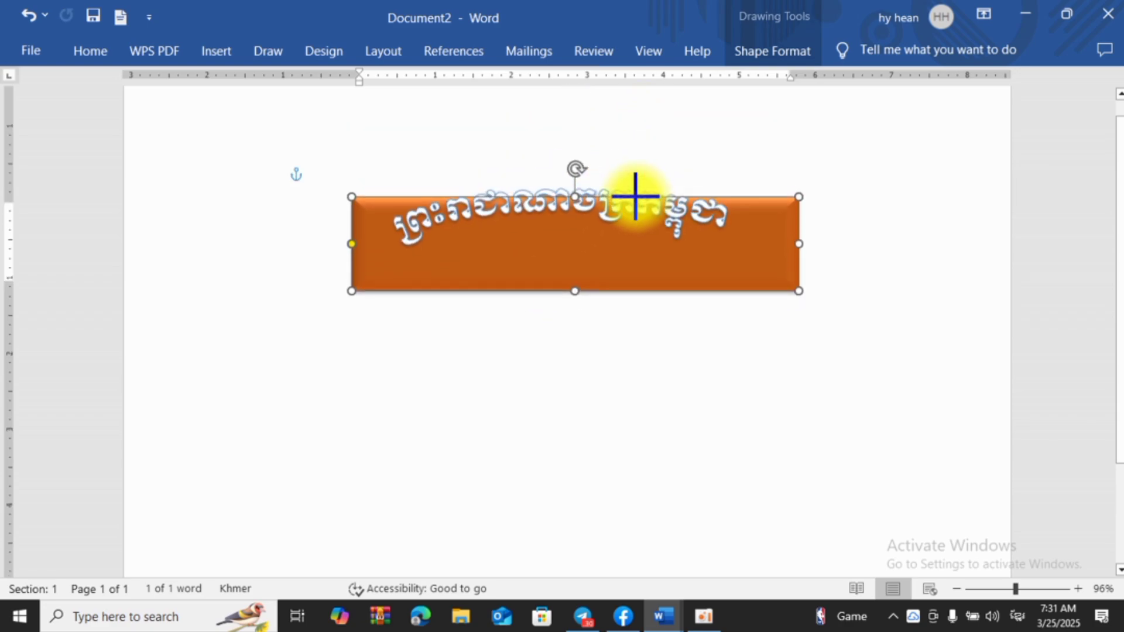
# - Turn off the High-contrast only option for the WordArt box's shape fill colors
pyautogui.click(603, 251)
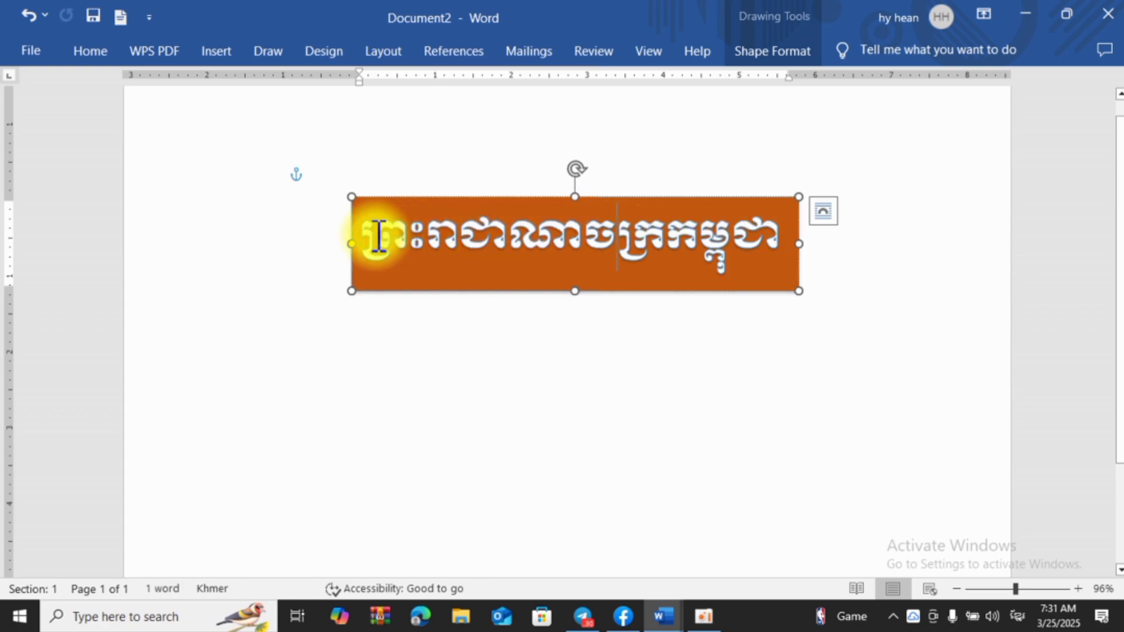
pyautogui.moveTo(362, 234); pyautogui.dragTo(806, 272)
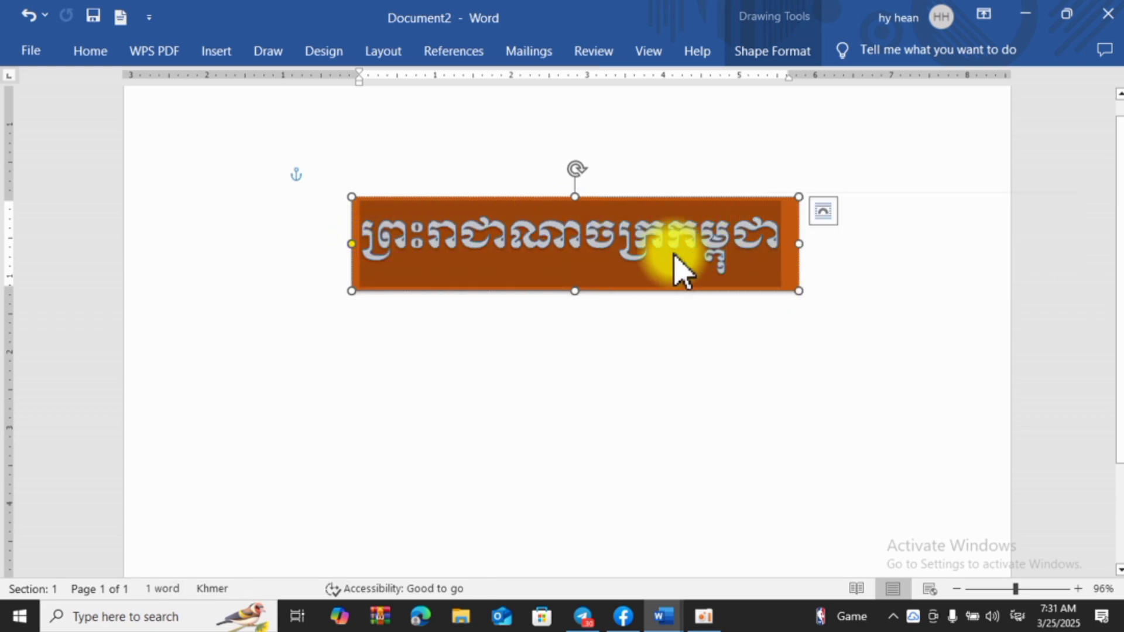
pyautogui.click(645, 266)
pyautogui.click(768, 61)
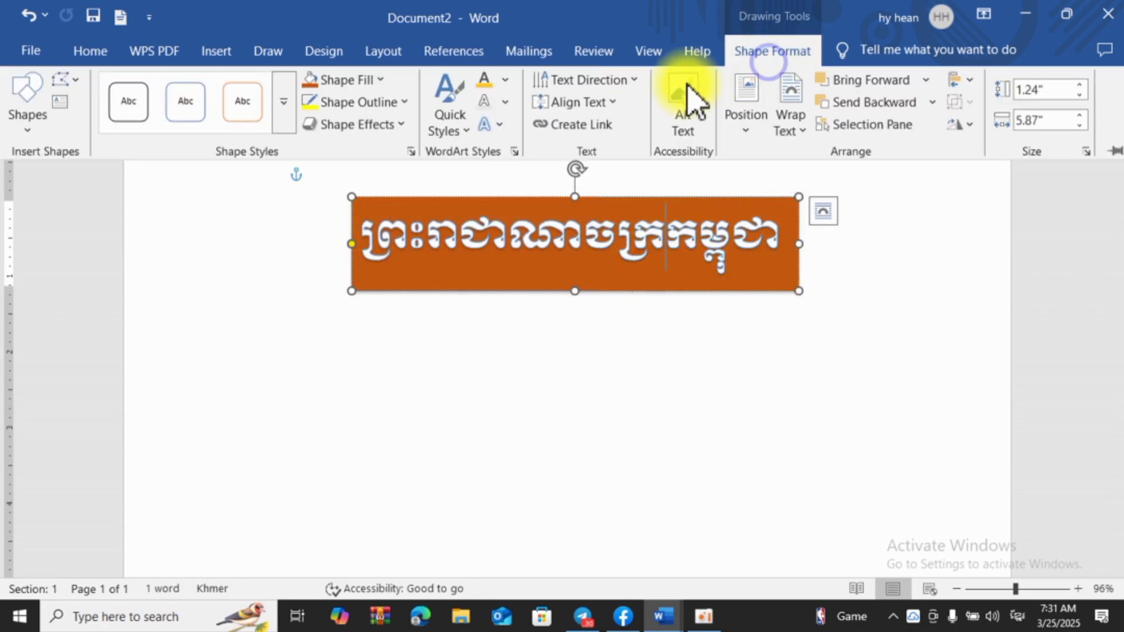
pyautogui.click(373, 82)
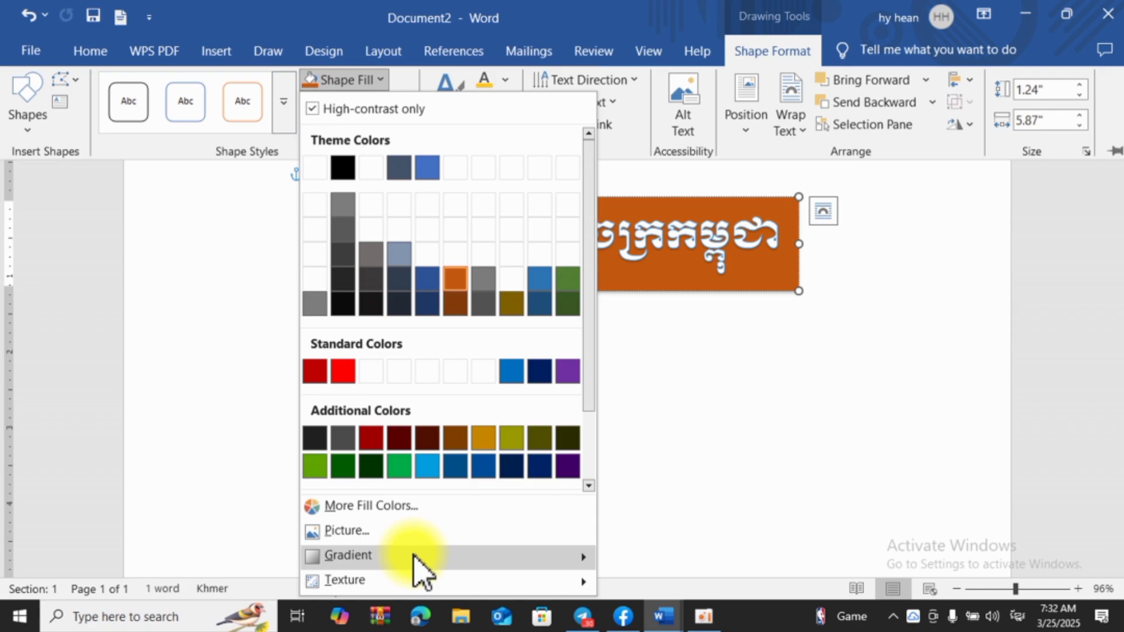
pyautogui.moveTo(418, 571)
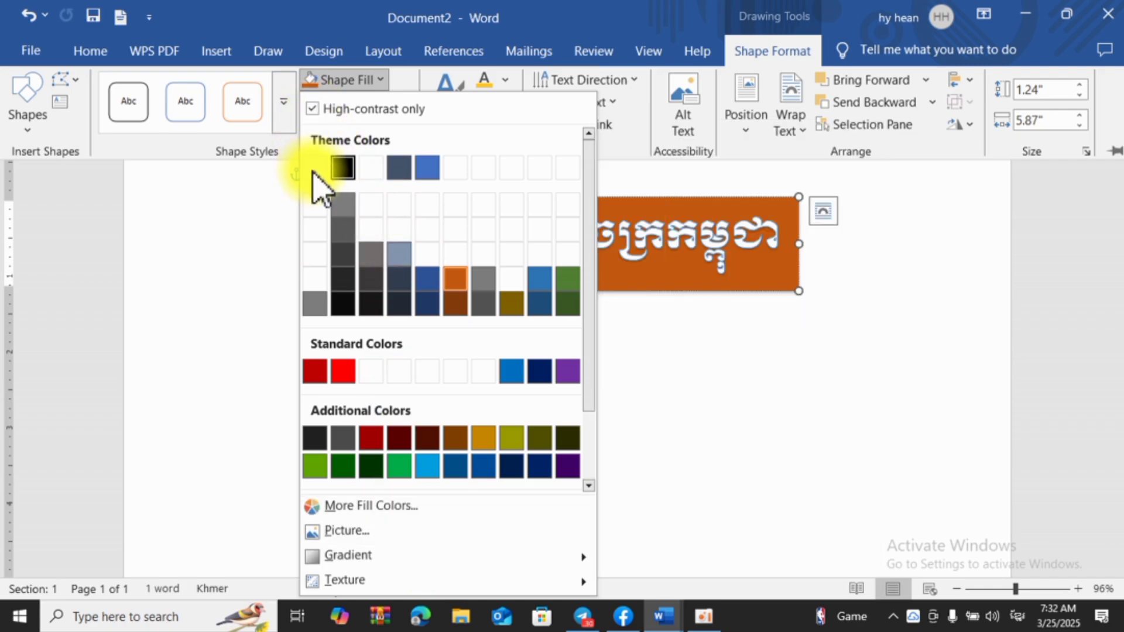
pyautogui.click(312, 108)
pyautogui.click(671, 313)
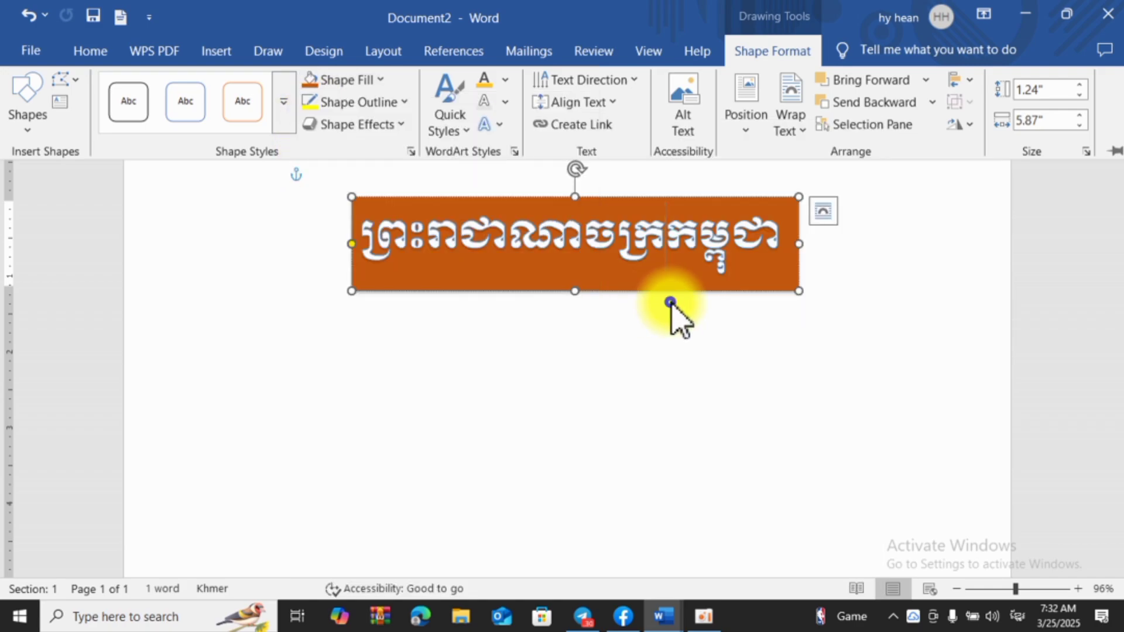
# - Remove the shape outline and the shape fill from the WordArt box, then deselect it
pyautogui.click(386, 102)
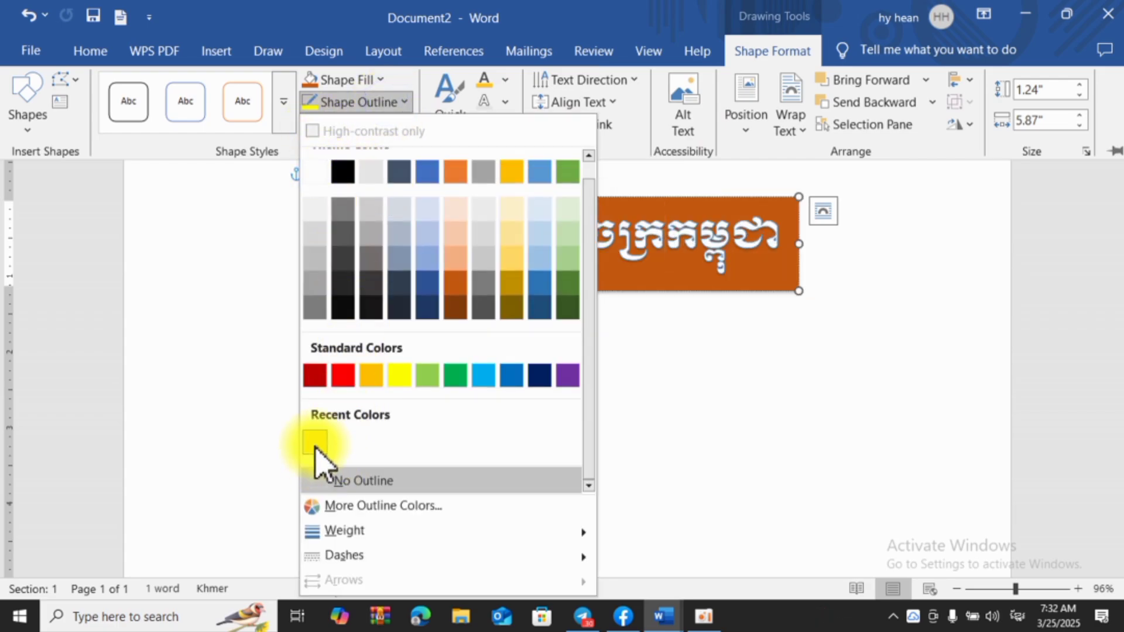
pyautogui.click(321, 480)
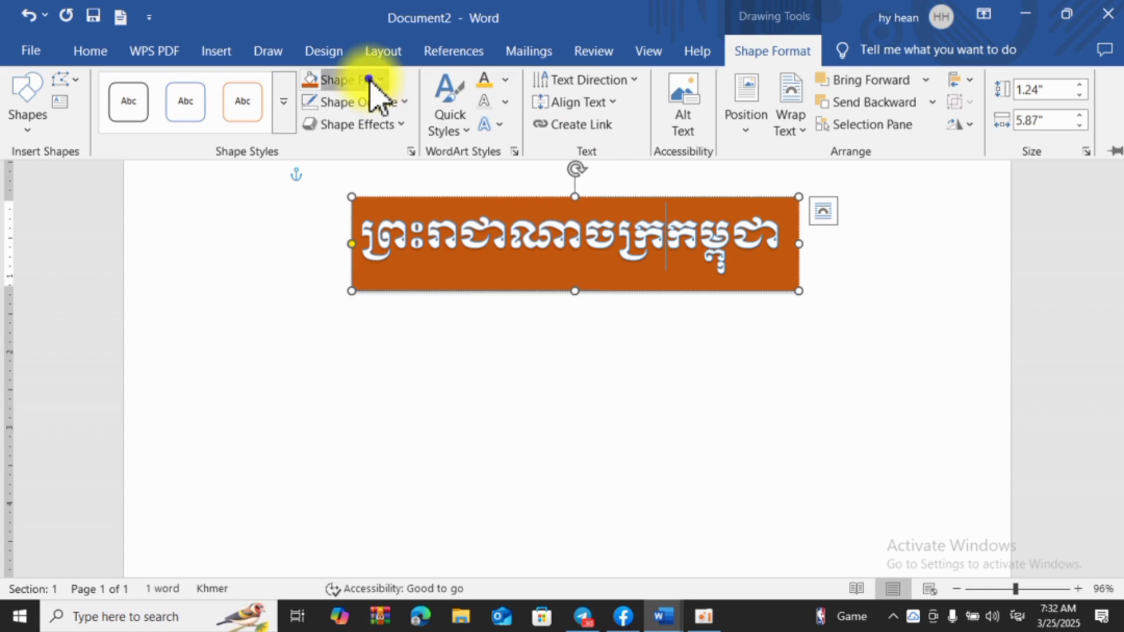
pyautogui.click(368, 79)
pyautogui.click(314, 478)
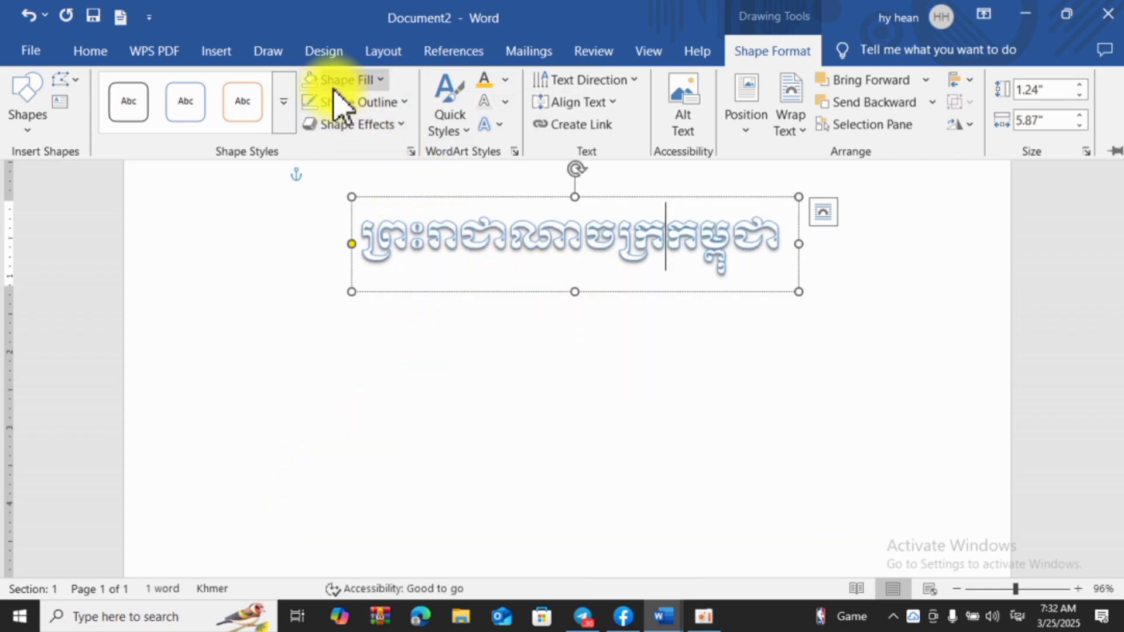
pyautogui.hotkey('ctrl', 'F1')
pyautogui.click(447, 319)
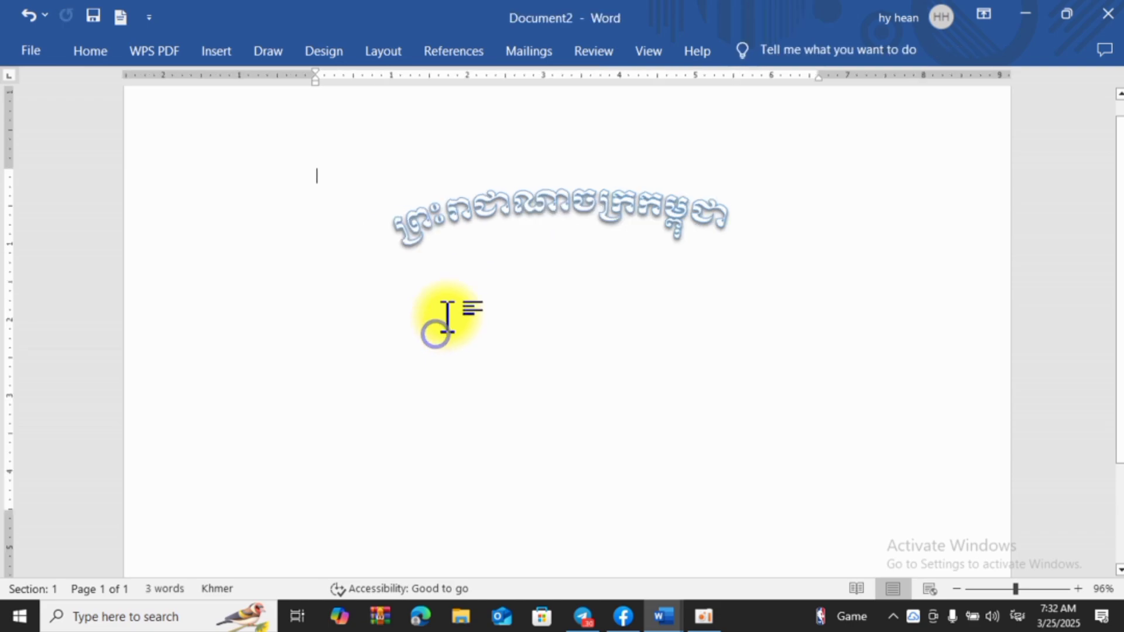
# - Select the whole Khmer title and apply the first Warp transform in the second row to it
pyautogui.click(464, 227)
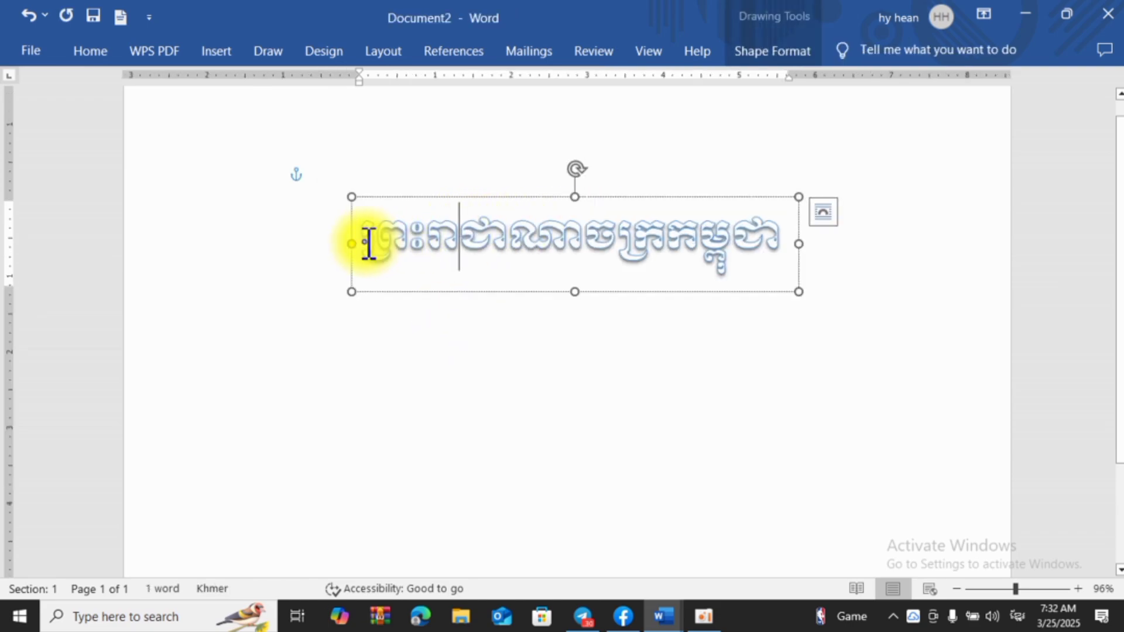
pyautogui.moveTo(368, 243); pyautogui.dragTo(774, 261)
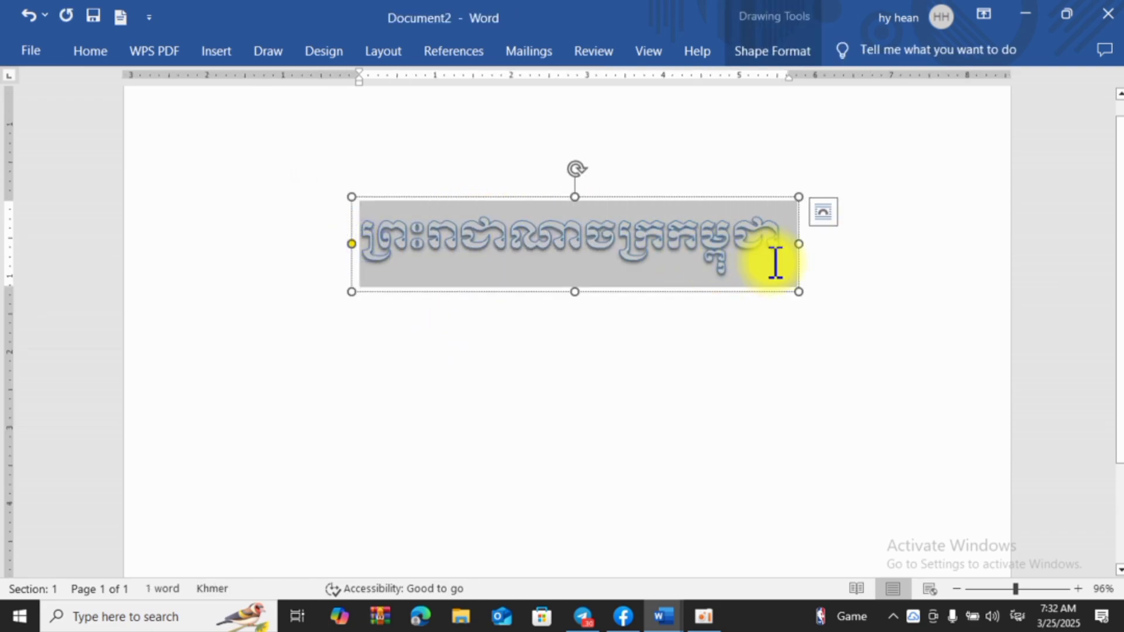
pyautogui.click(778, 54)
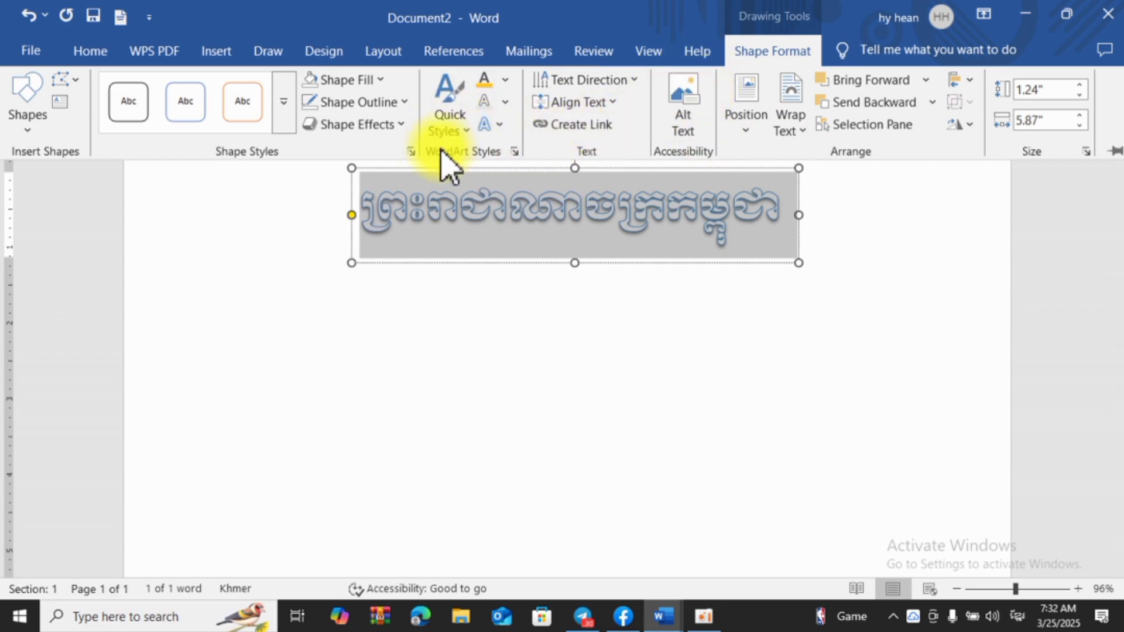
pyautogui.click(495, 124)
pyautogui.moveTo(544, 364)
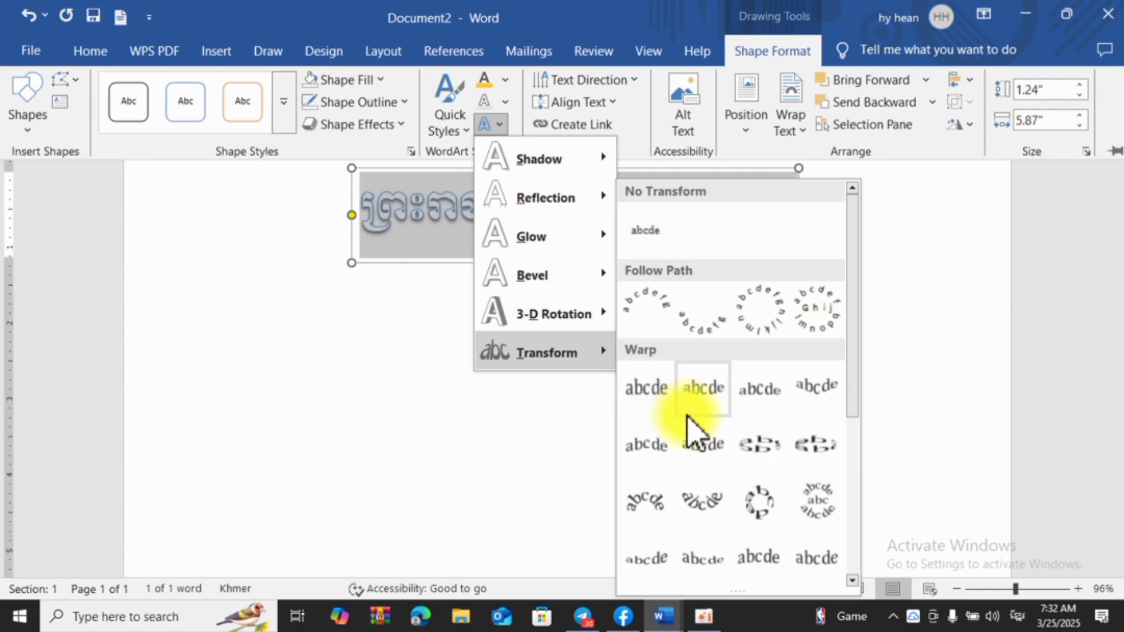
pyautogui.click(648, 449)
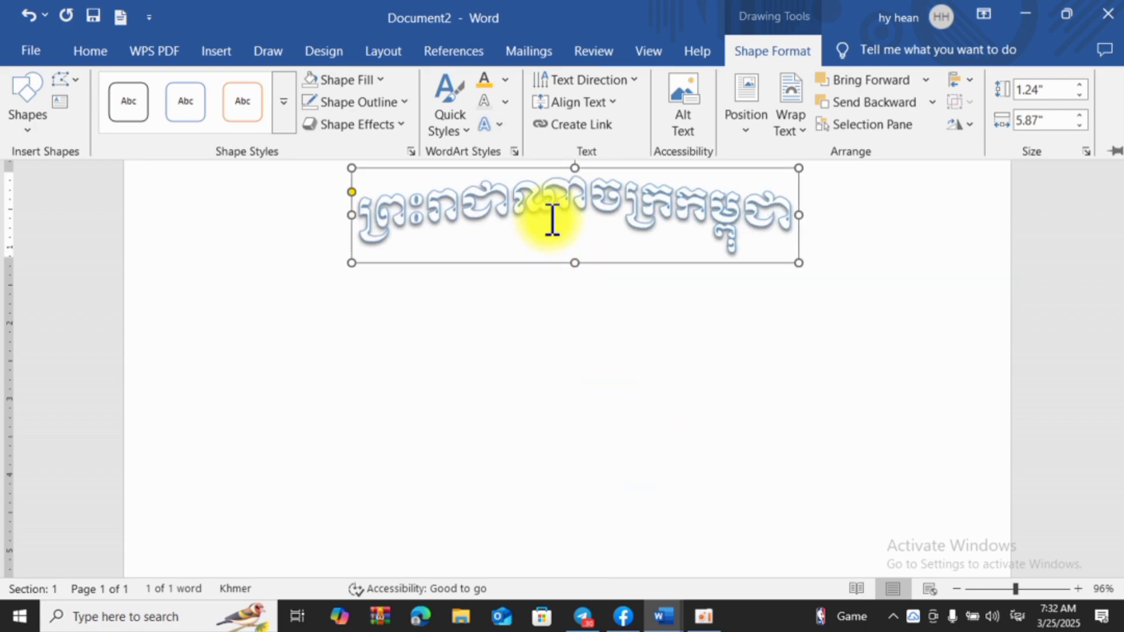
# - Enlarge the WordArt box to about 1.49 by 6.48 inches and shift it slightly up and to the right
pyautogui.click(360, 262)
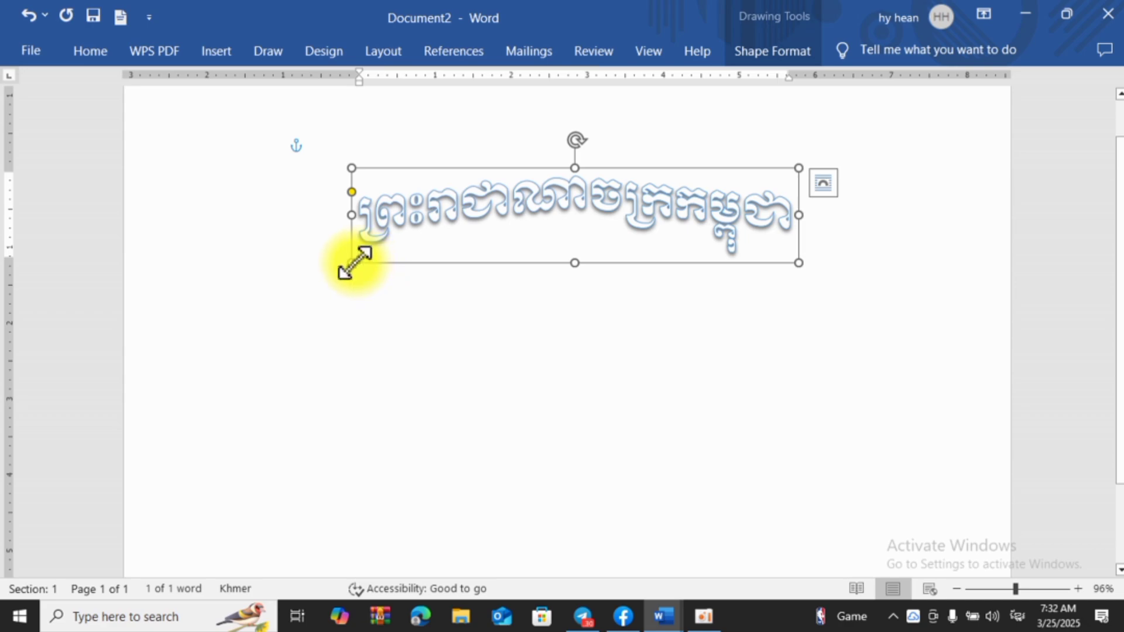
pyautogui.moveTo(351, 262); pyautogui.dragTo(305, 281)
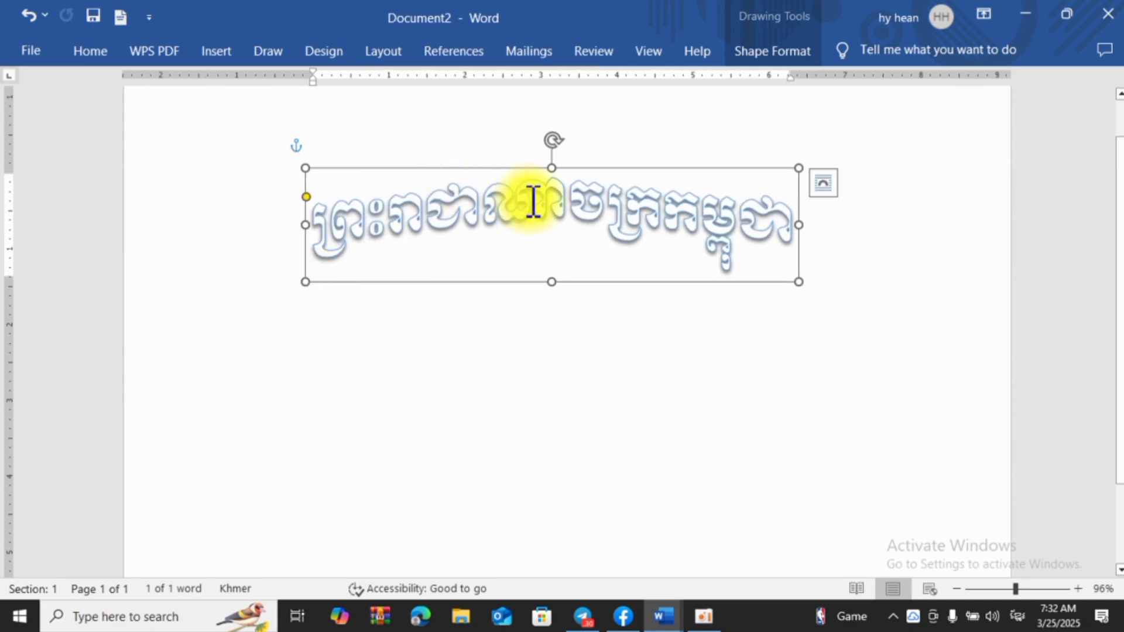
pyautogui.moveTo(561, 171); pyautogui.dragTo(595, 155)
# - Add the third reflection variation in the second row to the WordArt text and deselect the title
pyautogui.click(773, 44)
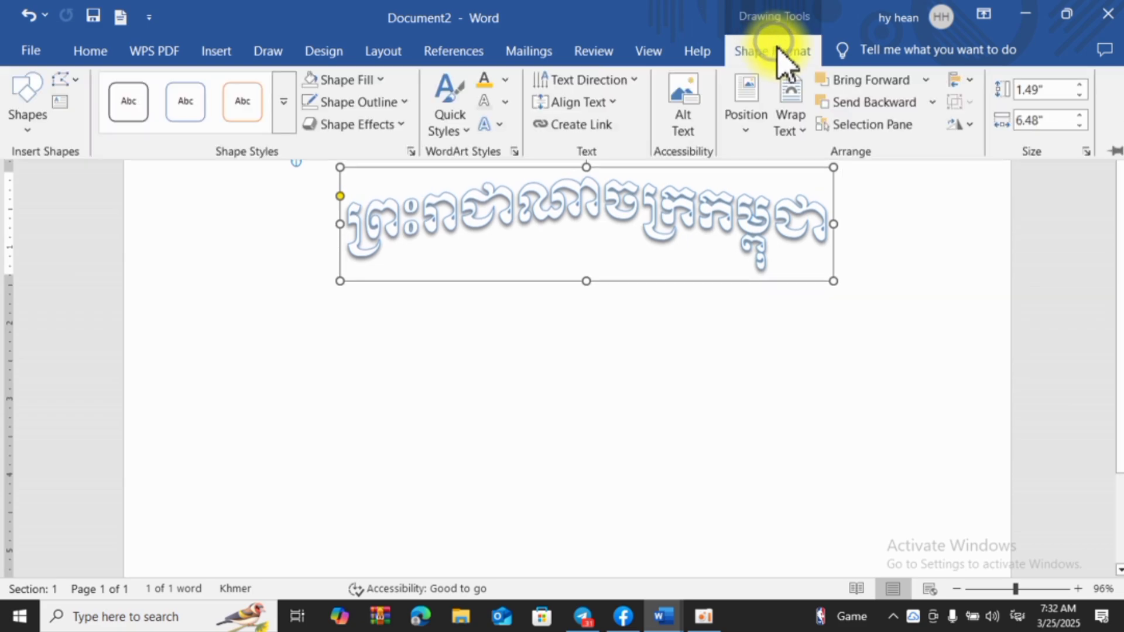
pyautogui.click(494, 119)
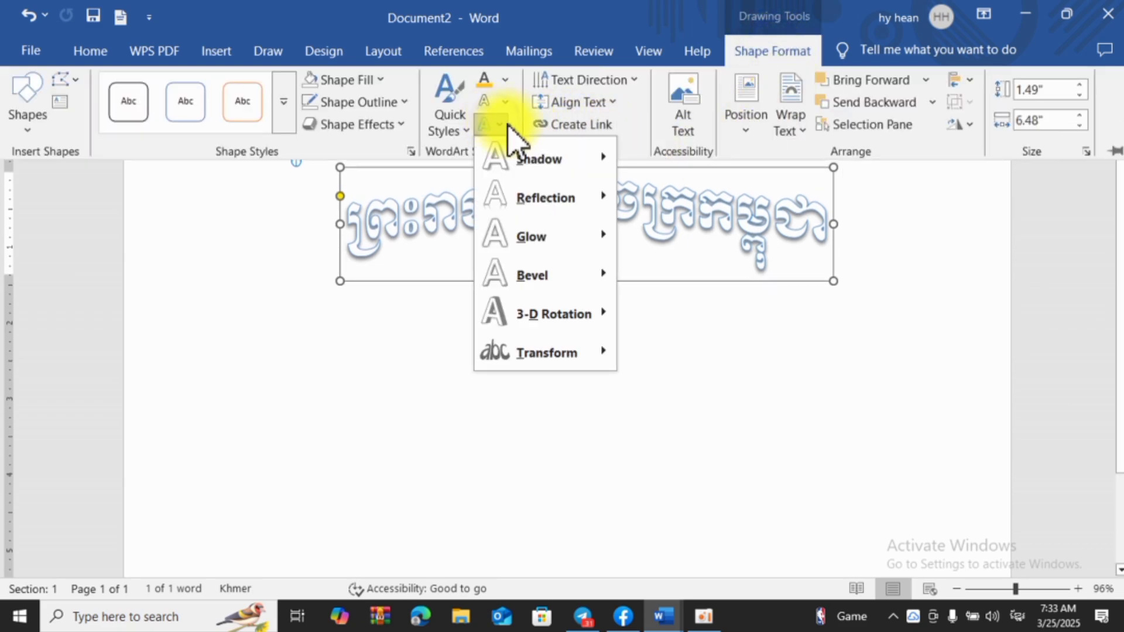
pyautogui.moveTo(555, 202)
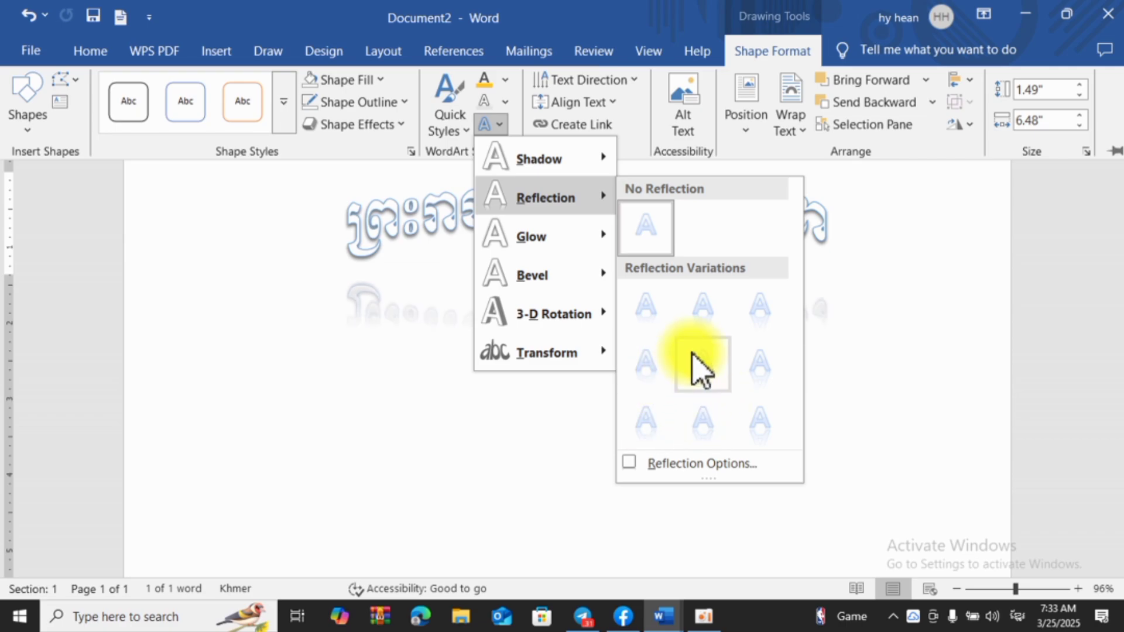
pyautogui.click(755, 355)
pyautogui.click(784, 362)
pyautogui.click(777, 339)
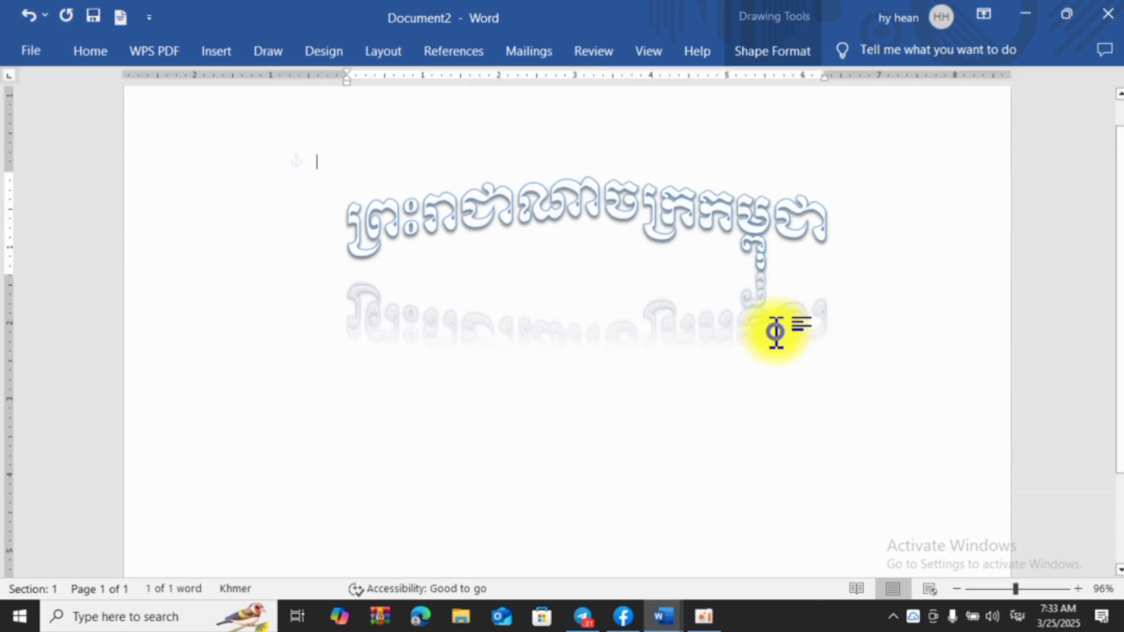
# - Leave the WordArt box deselected and dismiss the desktop notification pop-up
pyautogui.click(633, 205)
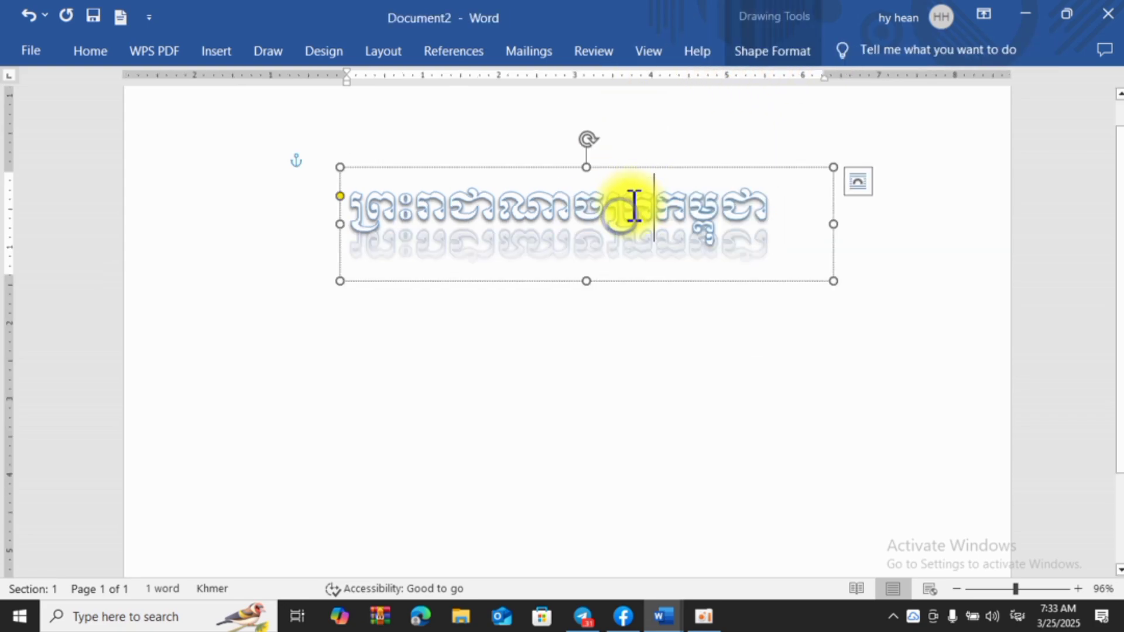
pyautogui.click(676, 379)
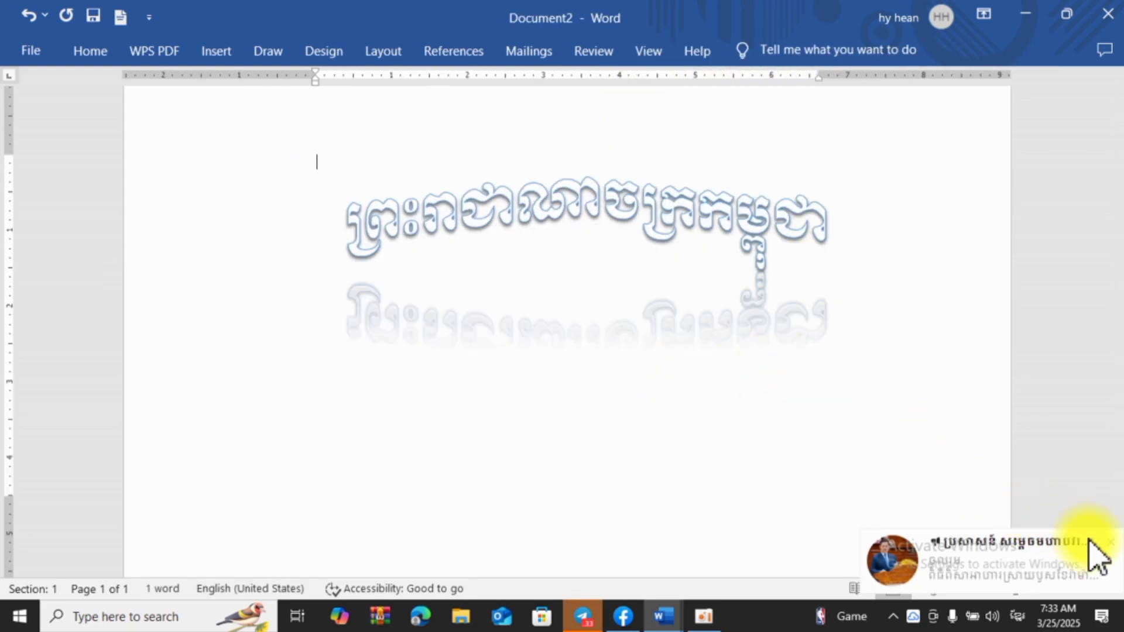
pyautogui.click(1107, 541)
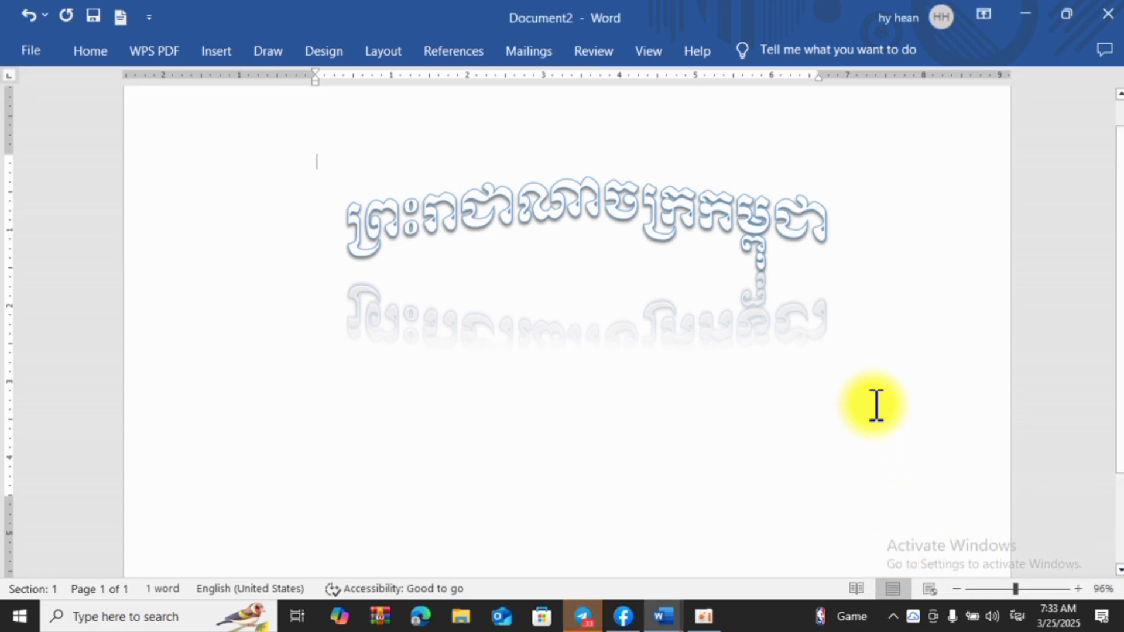